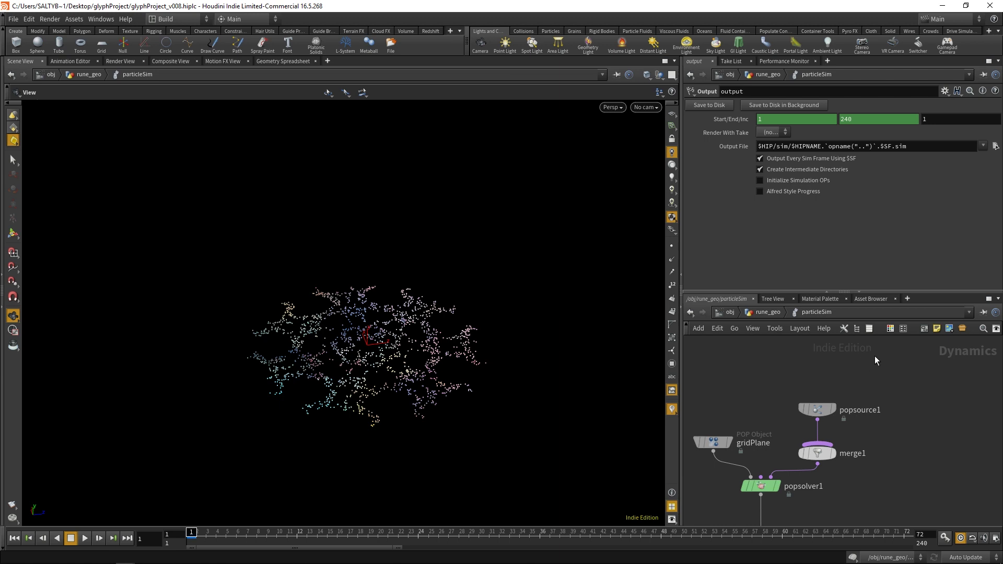
# Step: Add a Wind Force node and insert it on the wire between popsolver1 and output
pyautogui.moveTo(903, 401); pyautogui.dragTo(873, 413, button='middle')
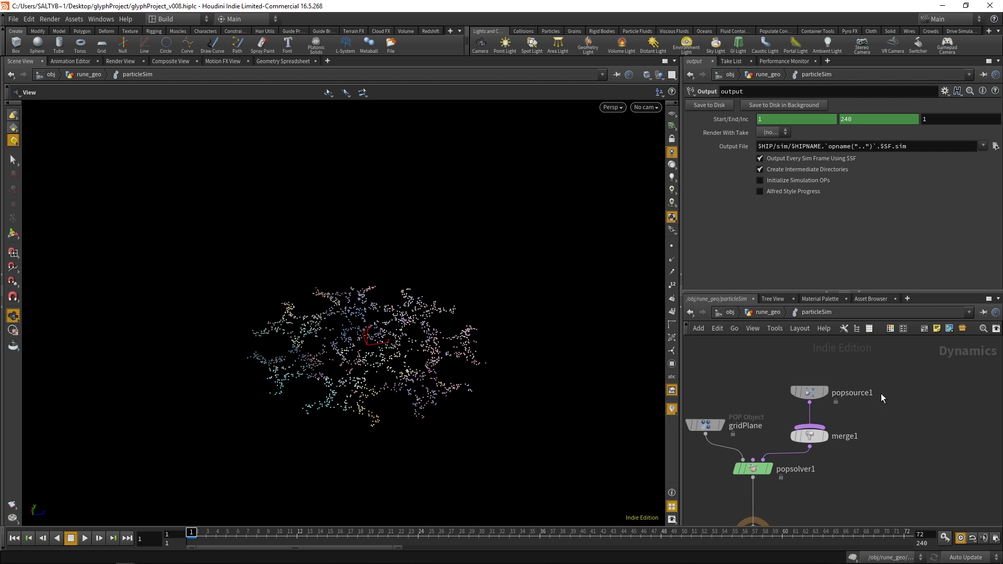
pyautogui.press('Tab')
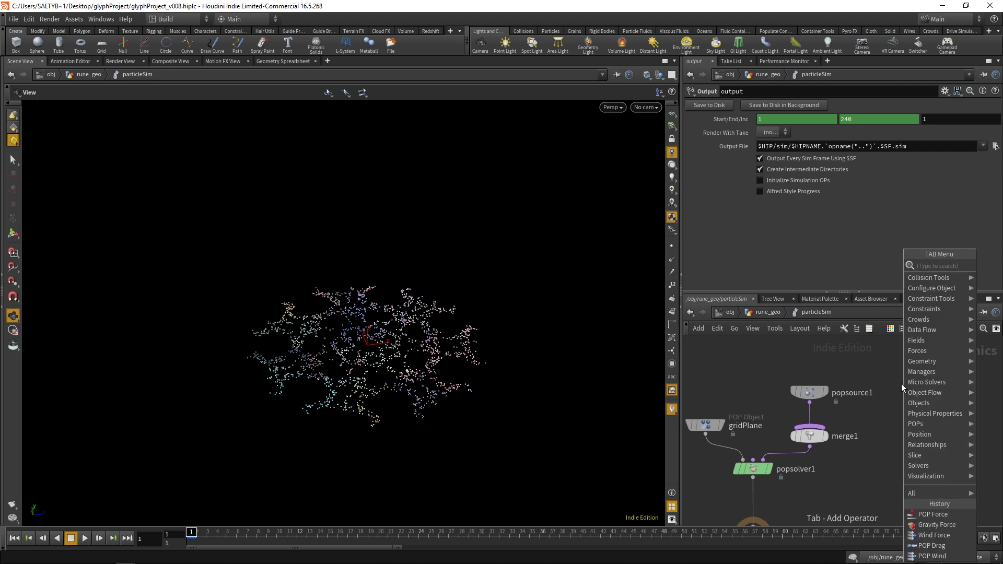
pyautogui.moveTo(944, 424)
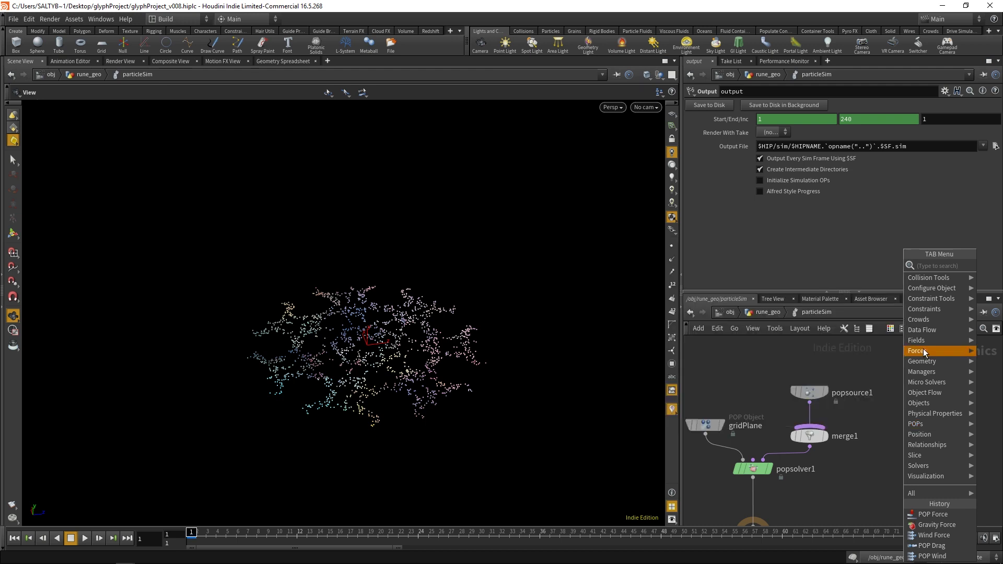
pyautogui.moveTo(922, 353)
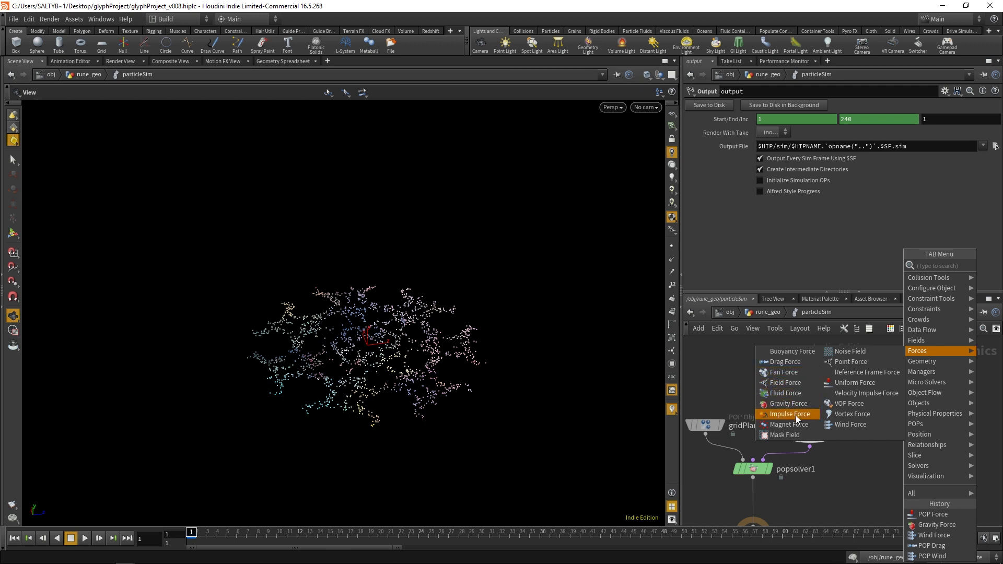
pyautogui.click(847, 425)
pyautogui.click(862, 437)
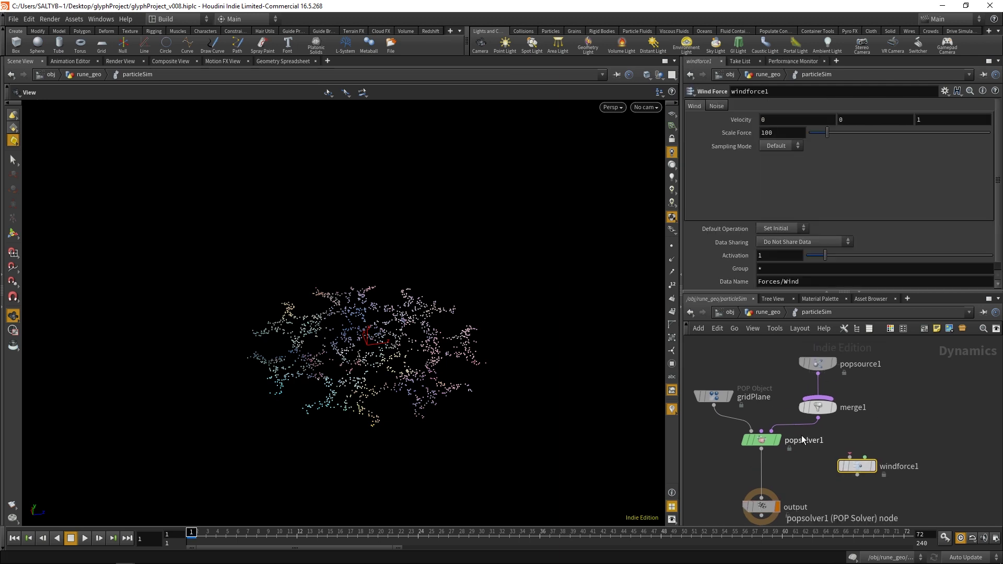
pyautogui.moveTo(810, 459); pyautogui.dragTo(807, 434, button='middle')
pyautogui.moveTo(858, 433)
pyautogui.moveTo(857, 435); pyautogui.dragTo(761, 443)
pyautogui.moveTo(860, 431); pyautogui.dragTo(874, 445, button='middle')
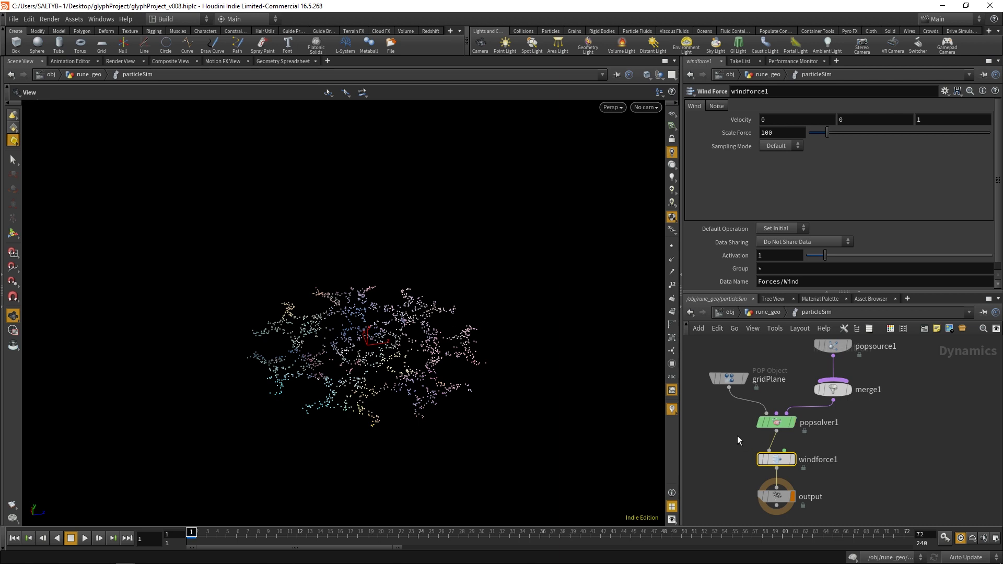
# Step: Move the popsource1 node so that it sits higher in the network, directly above popsolver1
pyautogui.scroll(-2, 857, 444)
pyautogui.scroll(2, 861, 448)
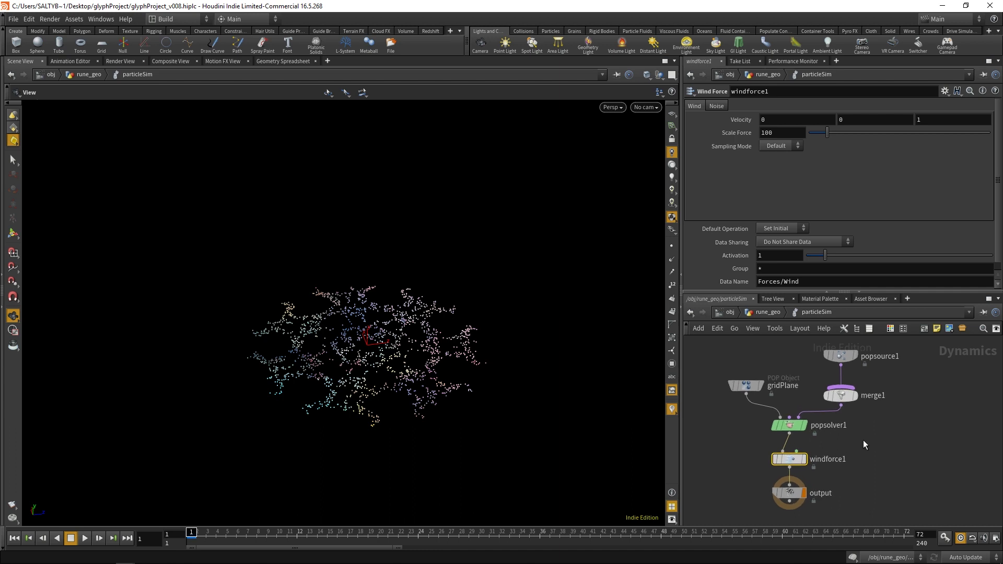
pyautogui.moveTo(759, 390)
pyautogui.moveTo(747, 437); pyautogui.dragTo(759, 437, button='middle')
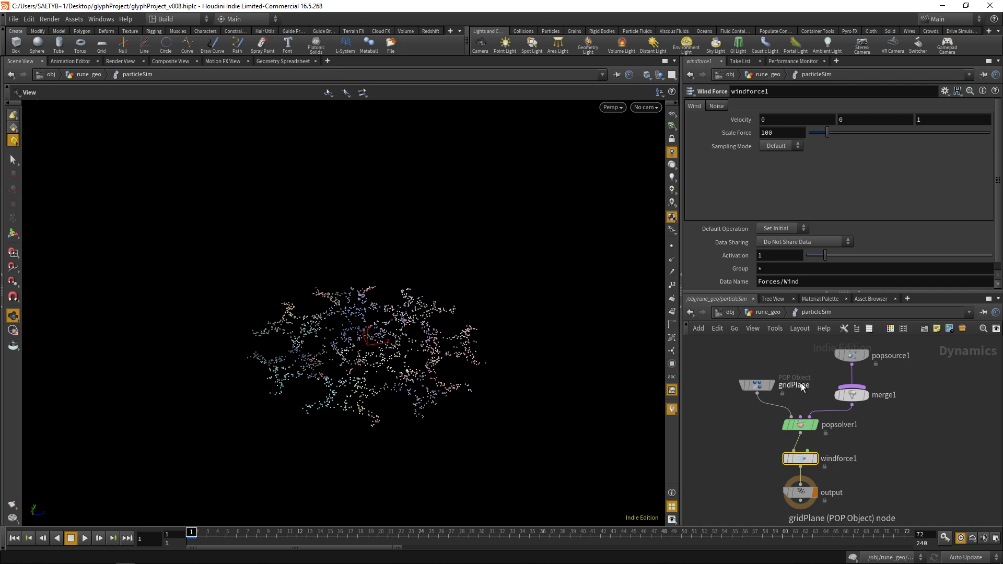
pyautogui.moveTo(920, 416); pyautogui.dragTo(894, 462, button='middle')
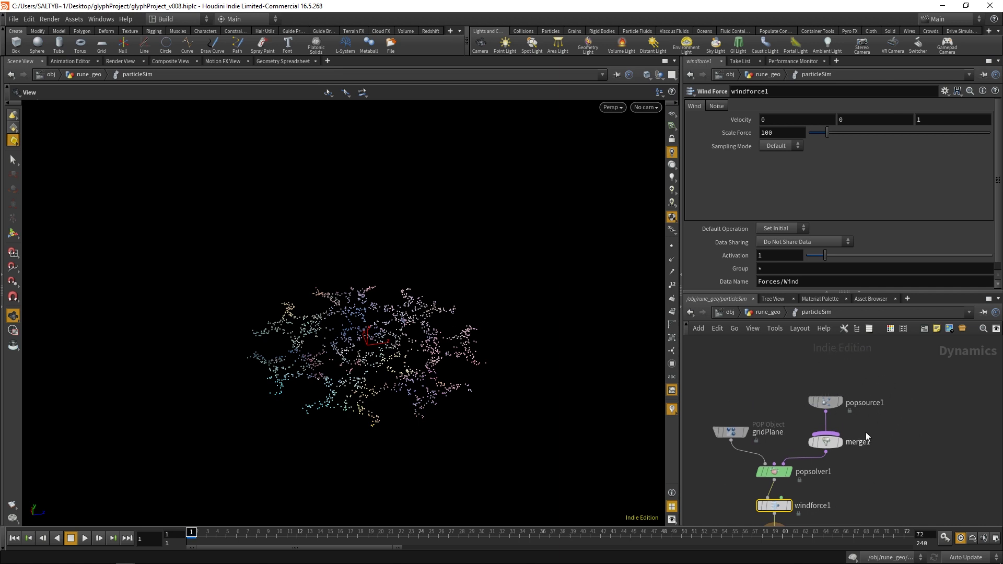
pyautogui.moveTo(828, 400); pyautogui.dragTo(778, 375)
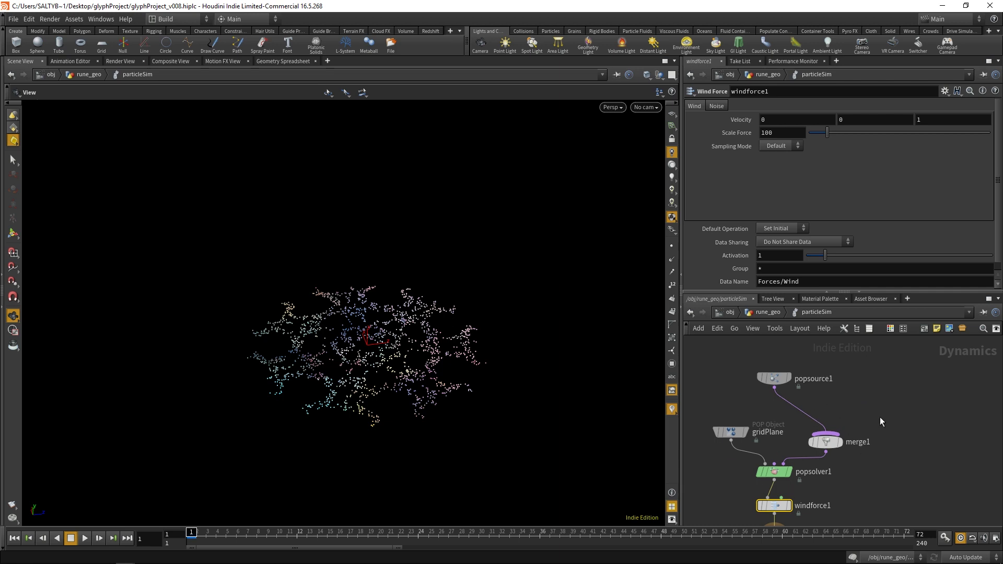
# Step: Move the output and windforce1 nodes down to leave more space below popsolver1
pyautogui.moveTo(880, 420); pyautogui.dragTo(886, 410, button='middle')
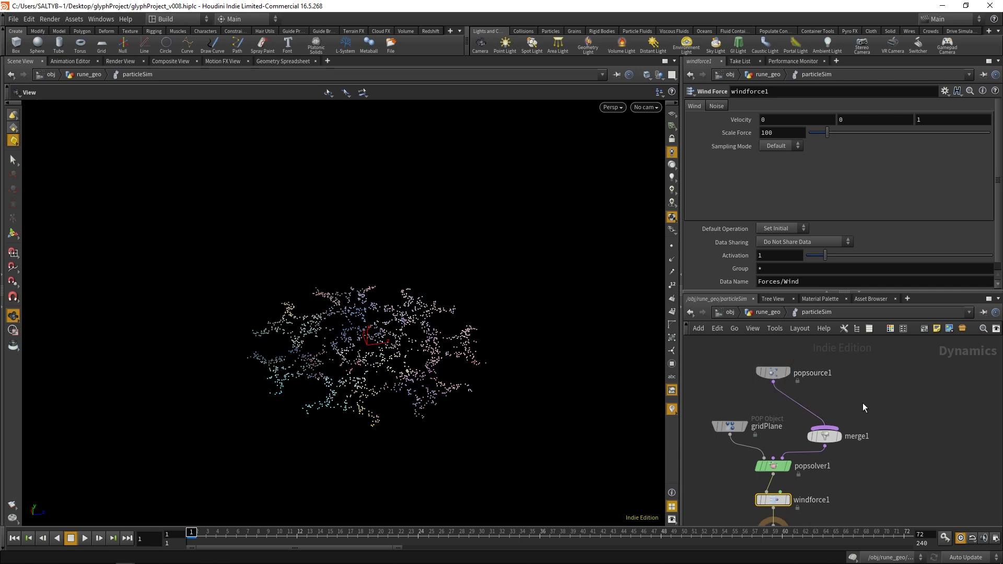
pyautogui.moveTo(849, 373); pyautogui.dragTo(836, 353, button='middle')
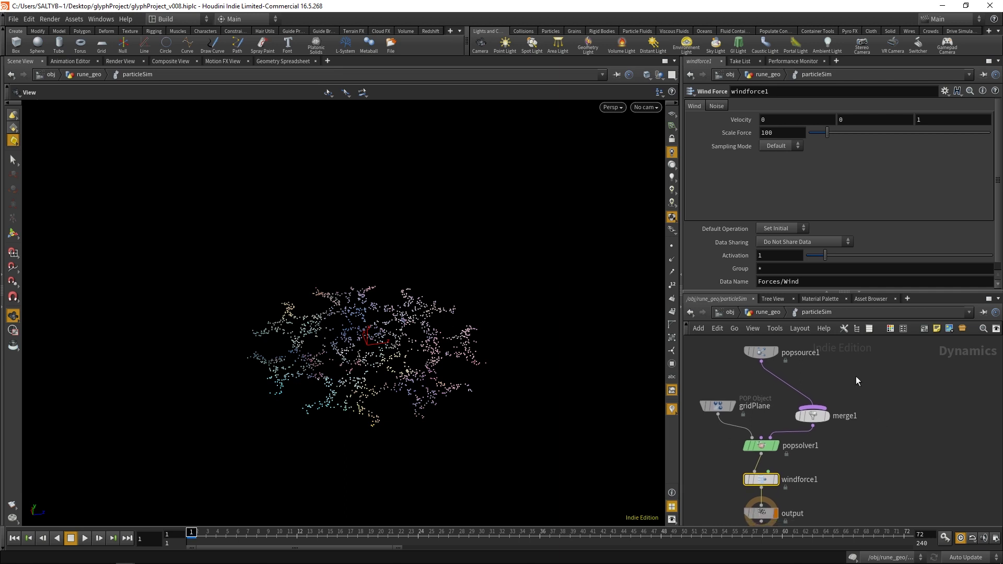
pyautogui.moveTo(798, 479); pyautogui.dragTo(832, 469, button='middle')
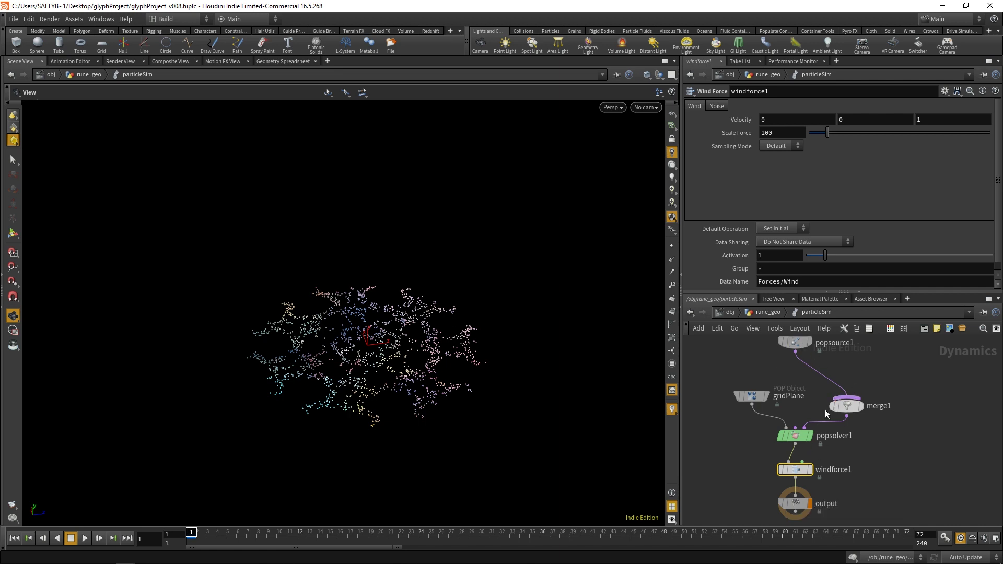
pyautogui.moveTo(900, 429); pyautogui.dragTo(885, 426, button='middle')
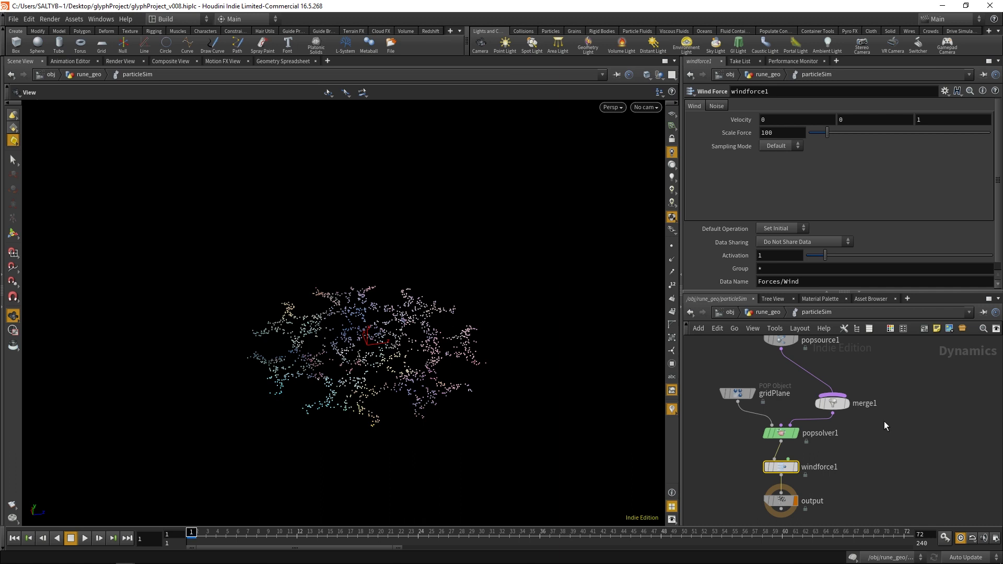
pyautogui.moveTo(858, 446); pyautogui.dragTo(873, 433, button='middle')
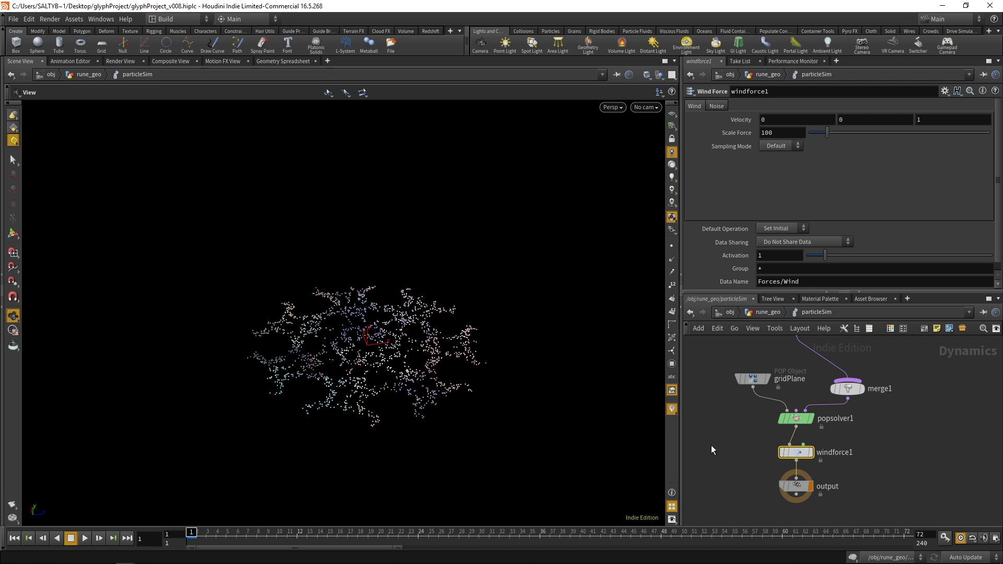
pyautogui.moveTo(813, 486); pyautogui.dragTo(805, 464, button='middle')
pyautogui.moveTo(793, 464); pyautogui.dragTo(792, 487)
pyautogui.moveTo(790, 434); pyautogui.dragTo(789, 453)
pyautogui.moveTo(825, 414); pyautogui.dragTo(814, 467, button='middle')
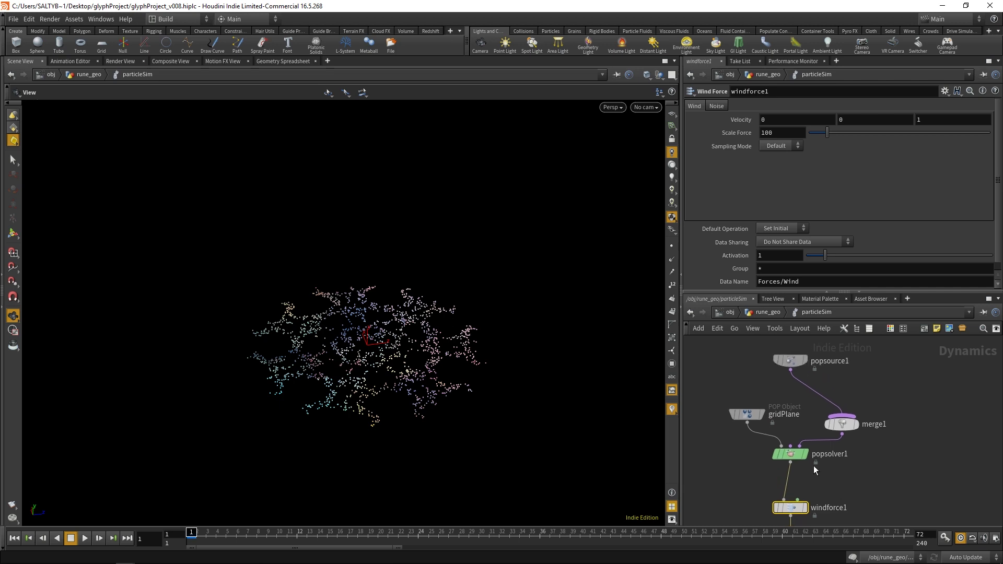
pyautogui.moveTo(749, 477); pyautogui.dragTo(760, 444, button='middle')
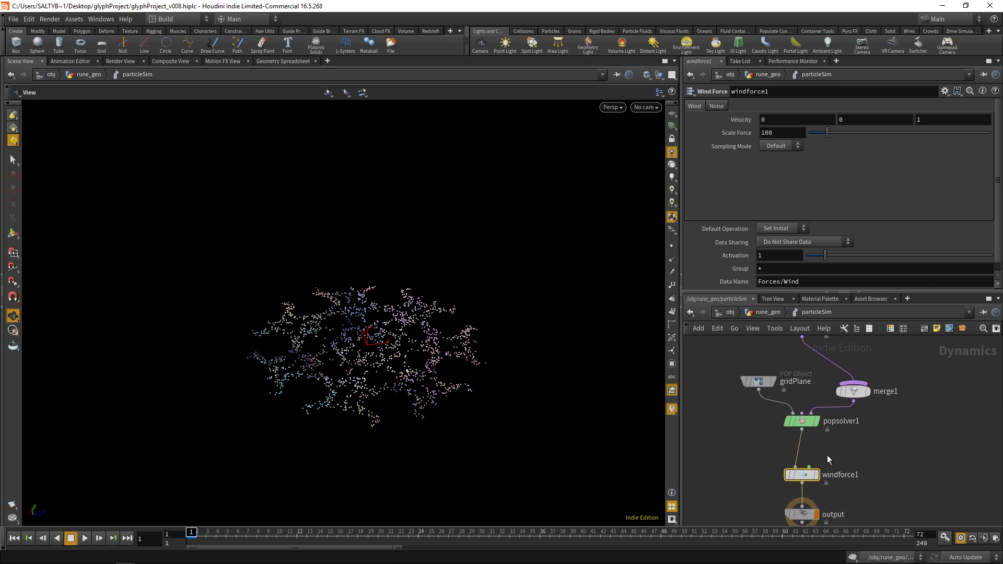
pyautogui.moveTo(877, 451); pyautogui.dragTo(878, 429, button='middle')
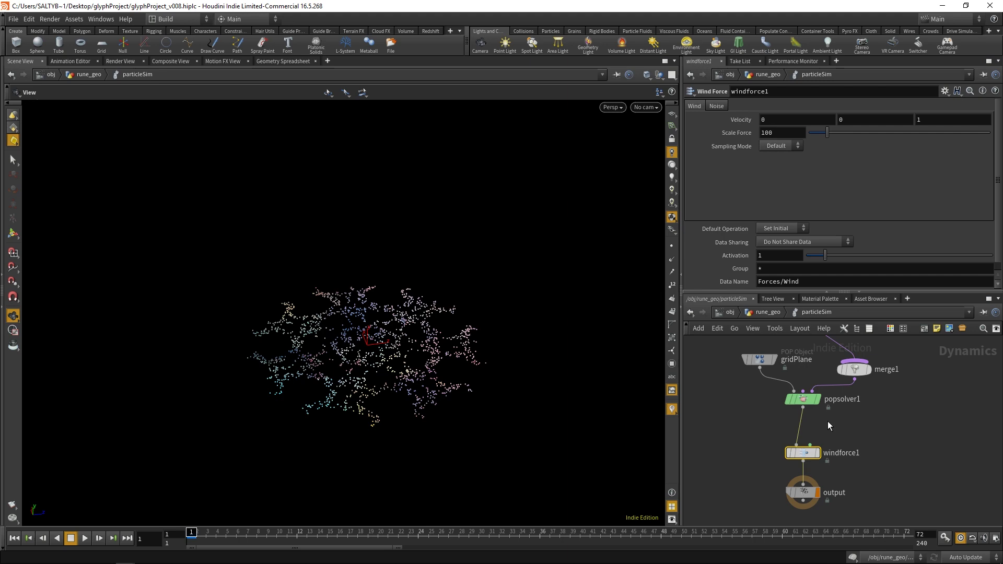
pyautogui.moveTo(832, 422); pyautogui.dragTo(832, 427, button='middle')
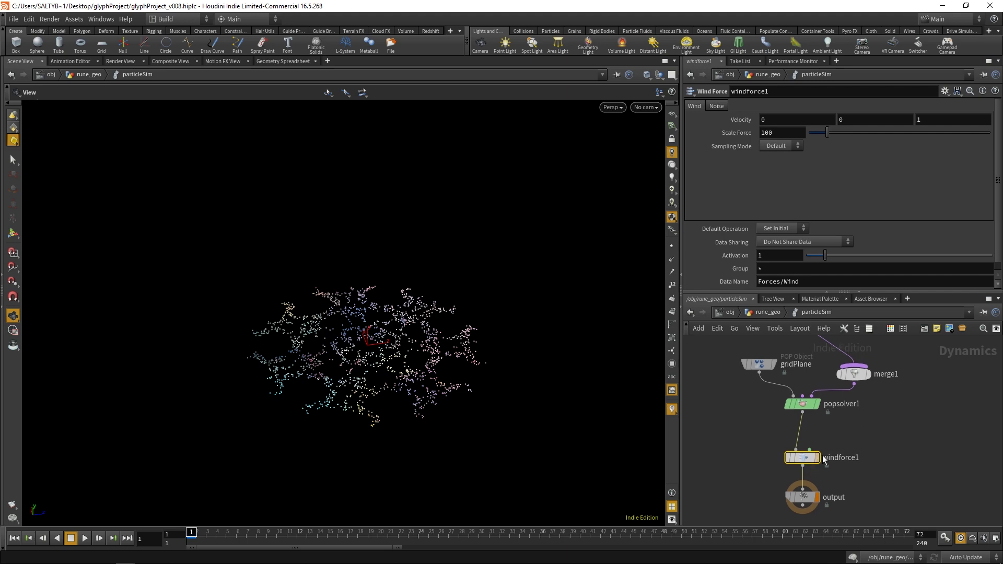
# Step: Play the particle simulation with the wind force, stop it and return to the first frame
pyautogui.click(86, 538)
pyautogui.click(71, 539)
pyautogui.click(30, 540)
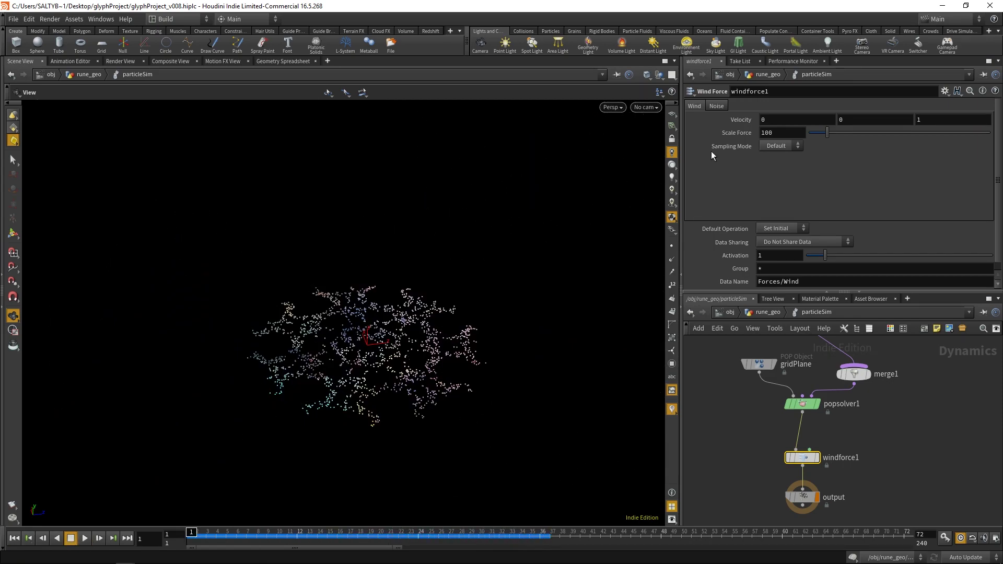
# Step: Set windforce1's Scale Force to 1 and play the simulation
pyautogui.doubleClick(778, 132)
pyautogui.write('1')
pyautogui.press('Return')
pyautogui.click(84, 537)
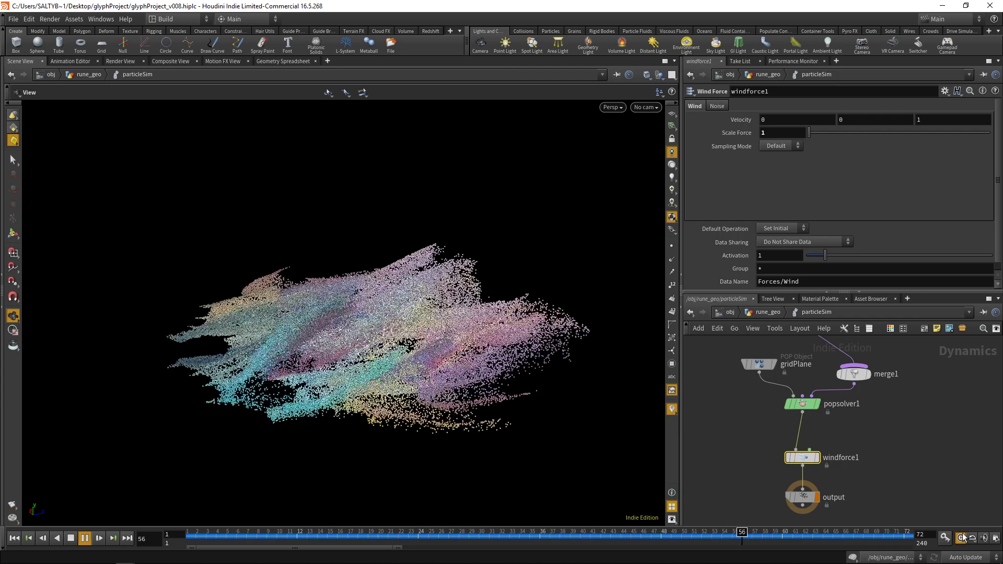
# Step: Replay the simulation from the first frame and turn on real-time playback
pyautogui.click(71, 539)
pyautogui.click(14, 538)
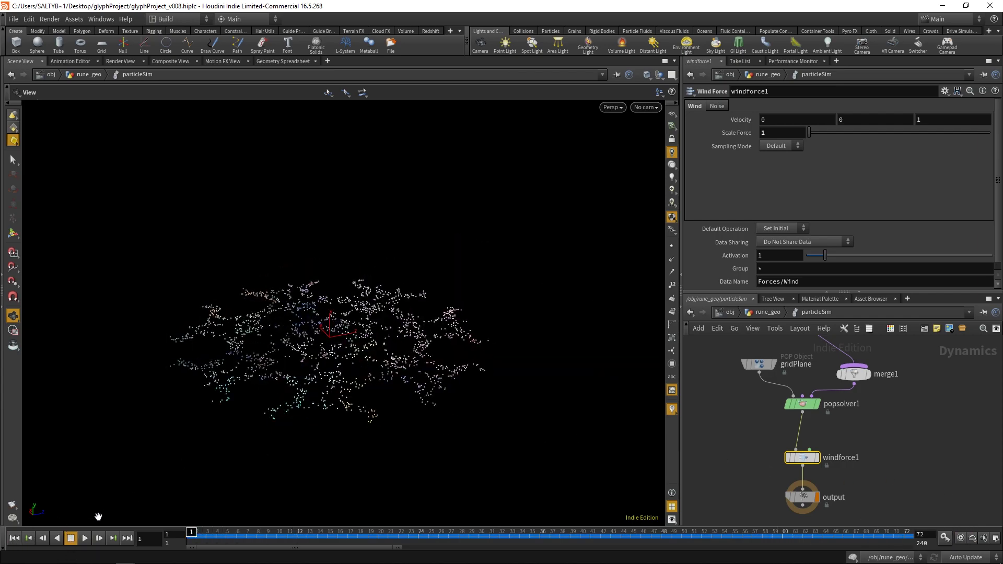
pyautogui.click(85, 537)
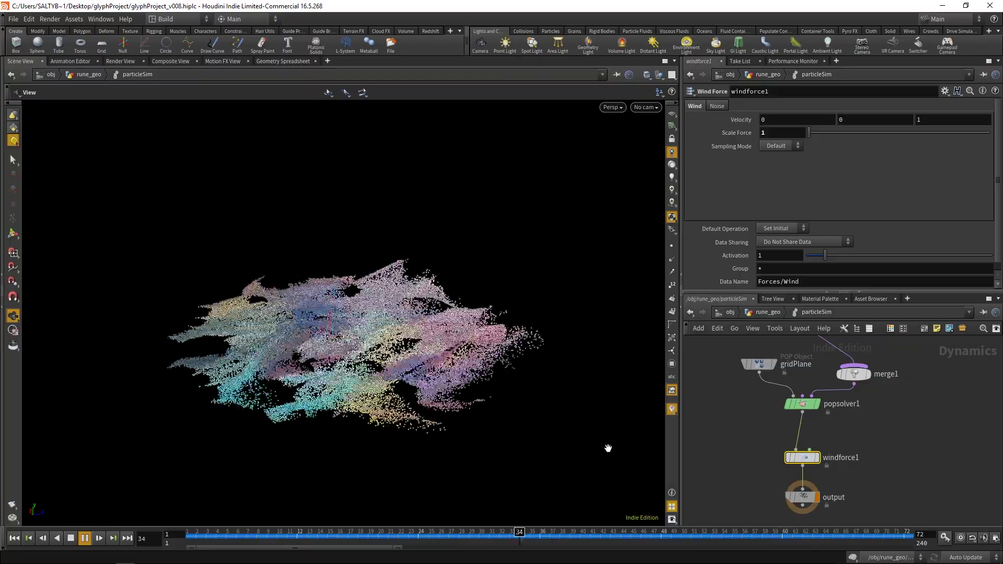
pyautogui.click(961, 539)
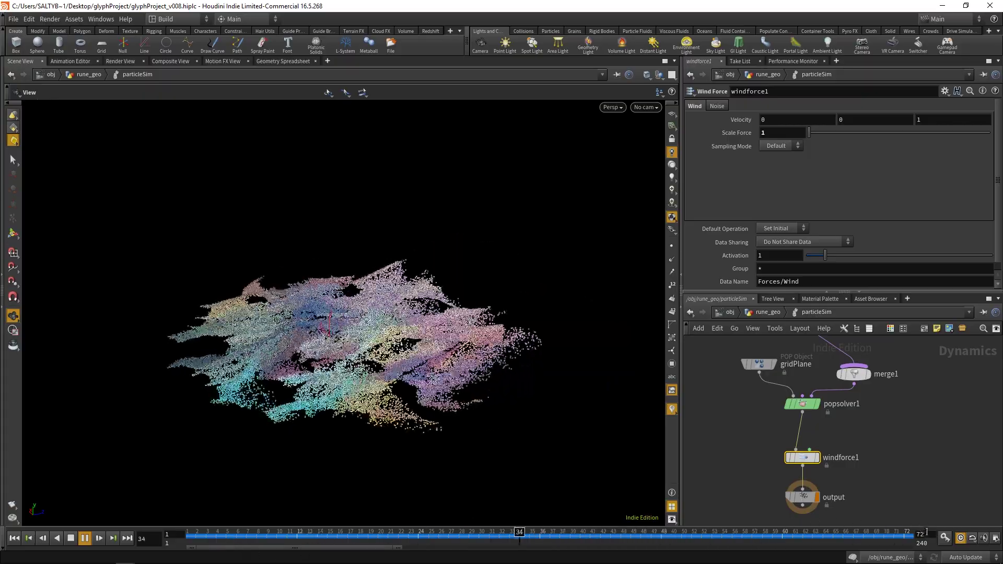
# Step: Try extending the end of the playback range to frame 240, stop playback and undo the range change
pyautogui.click(996, 540)
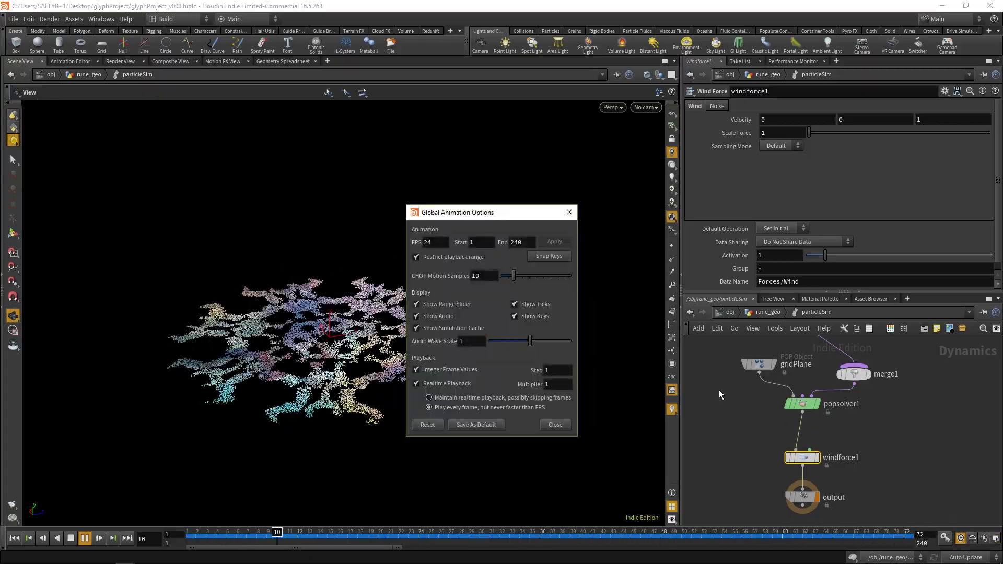
pyautogui.click(570, 213)
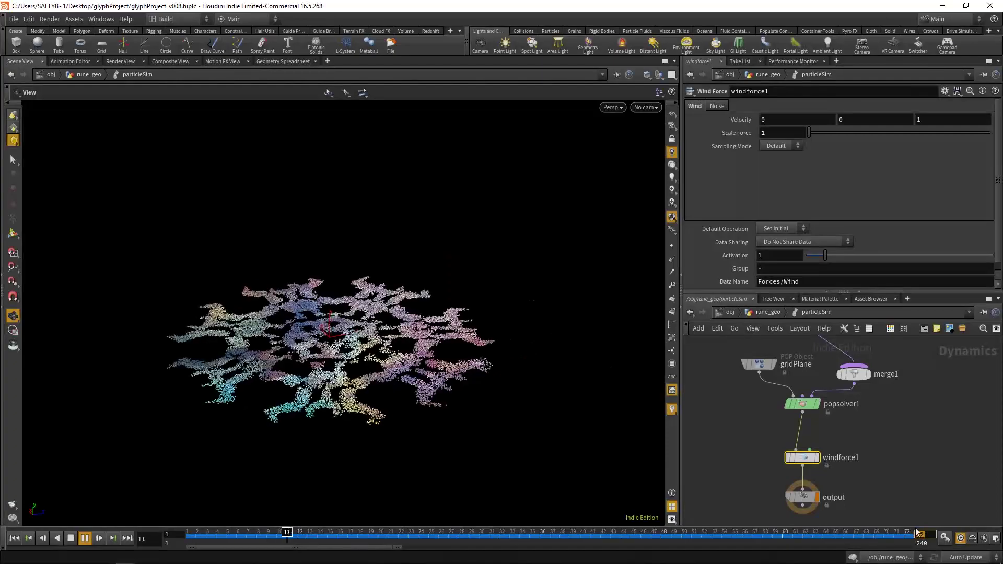
pyautogui.write('240')
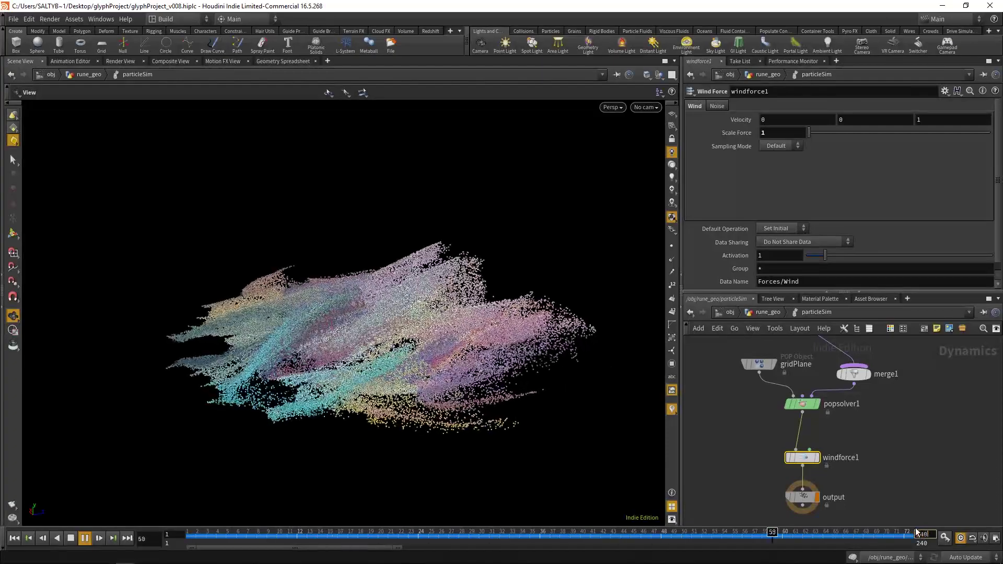
pyautogui.press('Return')
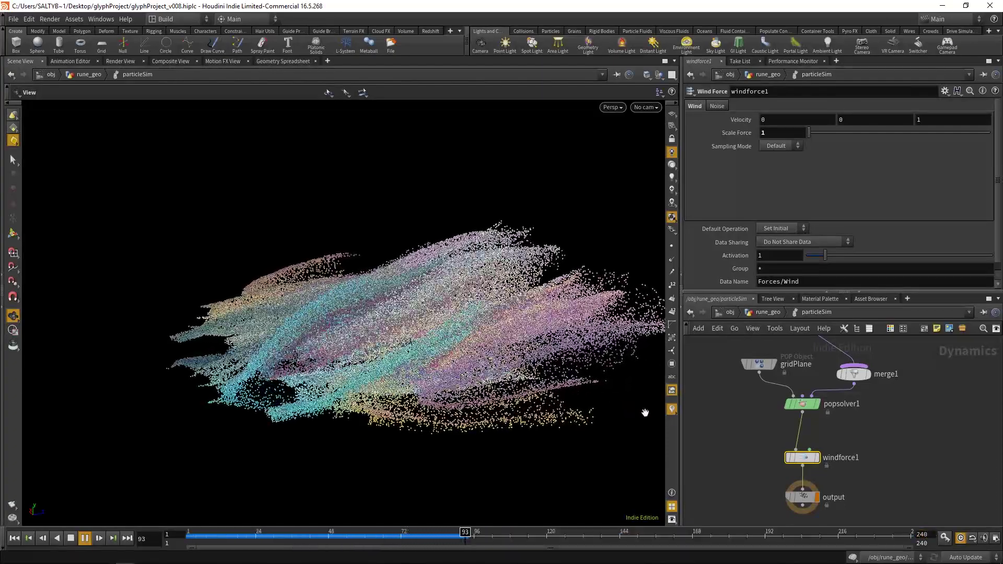
pyautogui.click(85, 538)
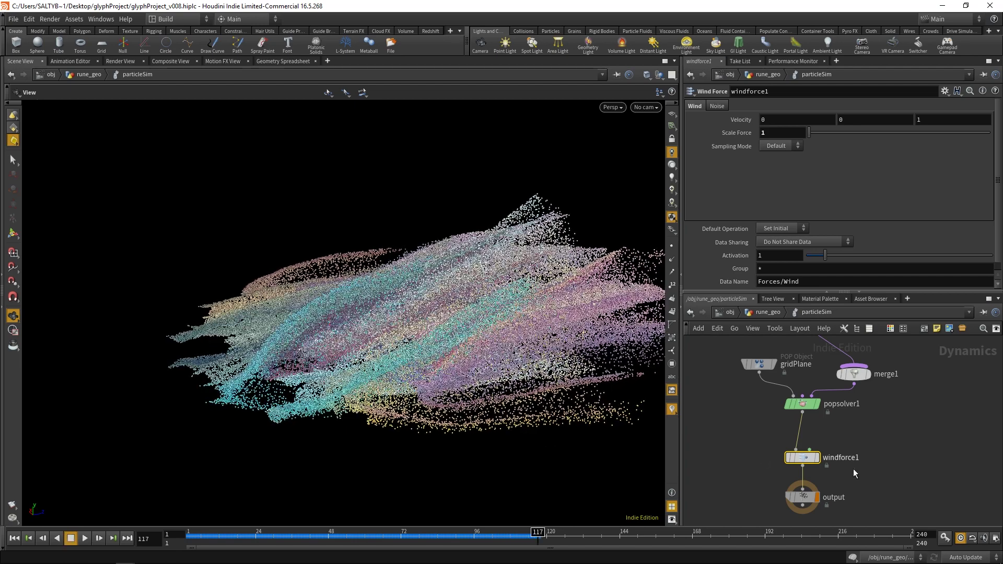
pyautogui.hotkey('ctrl', 'z')
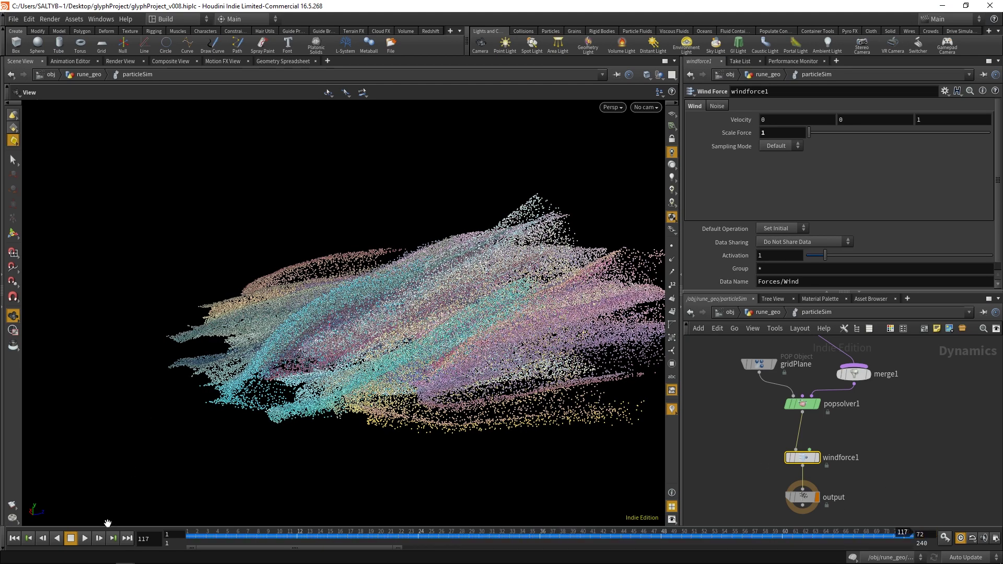
# Step: Play the simulation, add a POP Force node beside popsource1 and connect its output to merge1
pyautogui.click(84, 538)
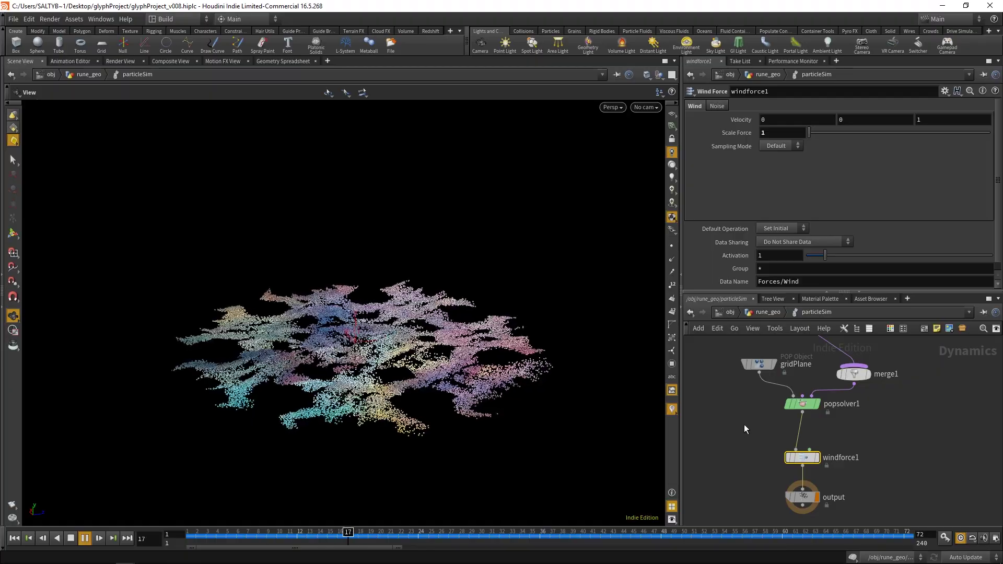
pyautogui.moveTo(772, 438); pyautogui.dragTo(735, 489, button='middle')
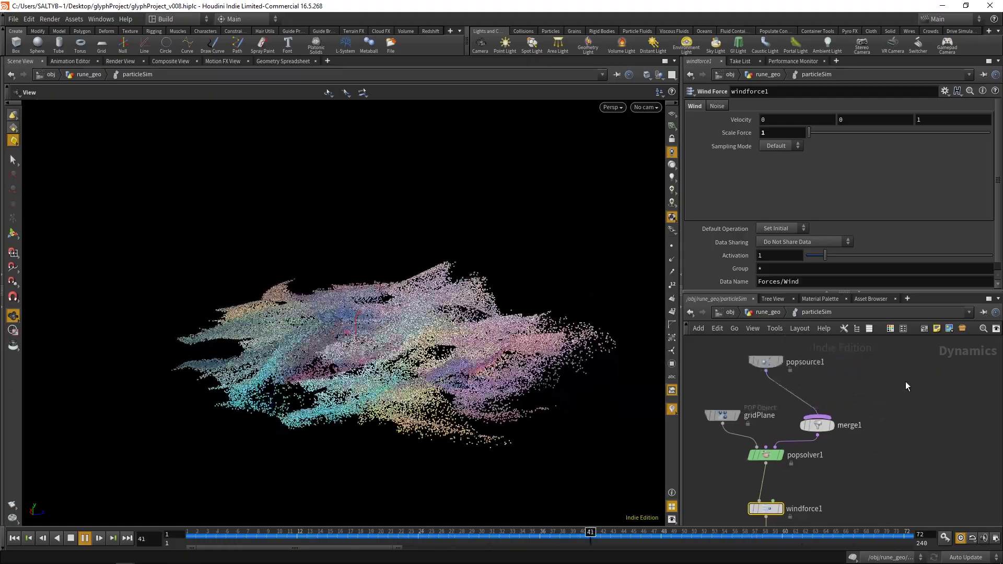
pyautogui.press('Tab')
pyautogui.write('pop force')
pyautogui.press('Return')
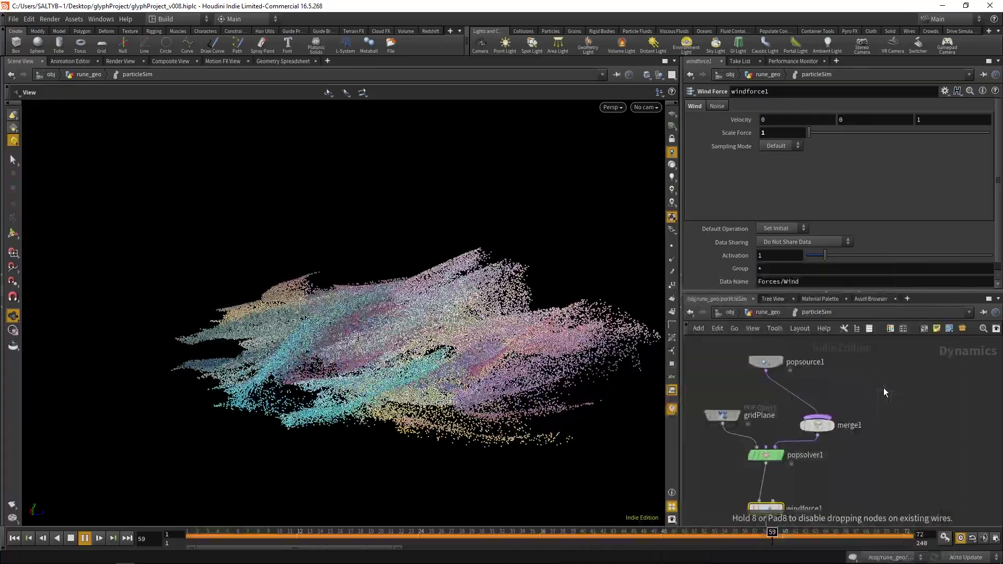
pyautogui.click(883, 388)
pyautogui.moveTo(883, 397); pyautogui.dragTo(831, 417)
pyautogui.moveTo(858, 467); pyautogui.dragTo(883, 434, button='middle')
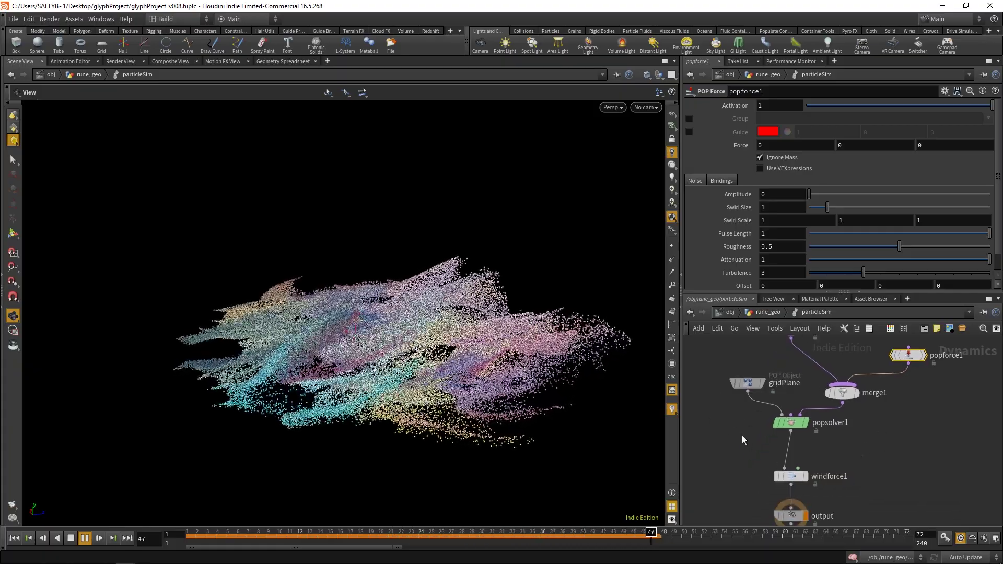
# Step: Select the windforce1 node to show its wind parameters
pyautogui.moveTo(926, 394); pyautogui.dragTo(905, 396, button='middle')
pyautogui.click(768, 476)
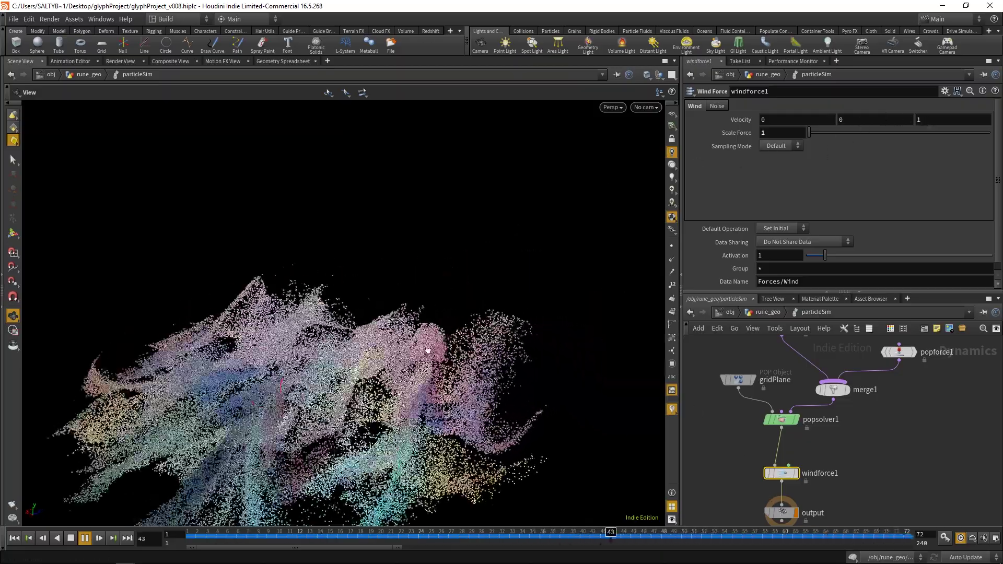
# Step: Set the windforce1 velocity to 0, 1, 0 so the wind blows straight upward
pyautogui.click(798, 119)
pyautogui.press('Tab')
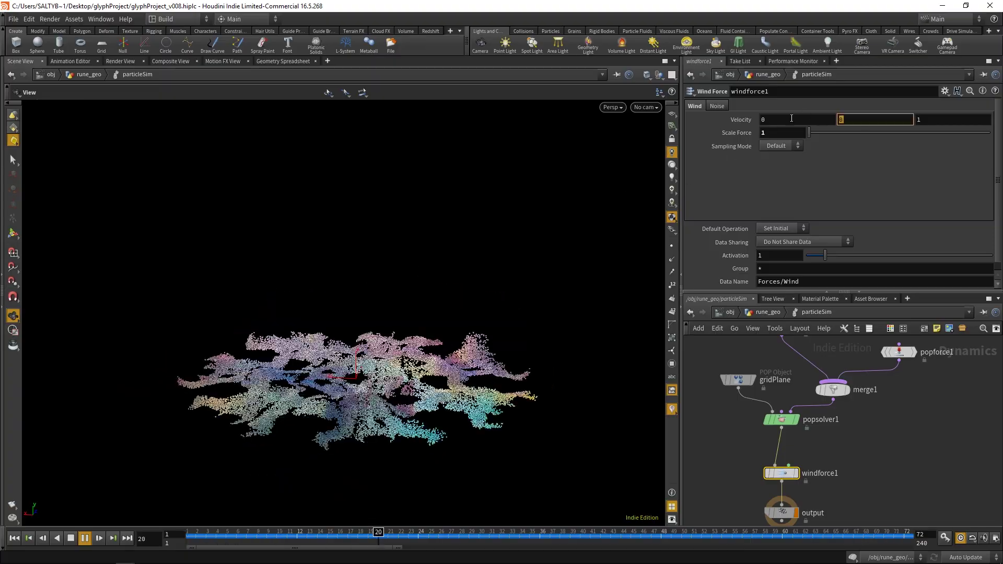
pyautogui.write('1')
pyautogui.press('Return')
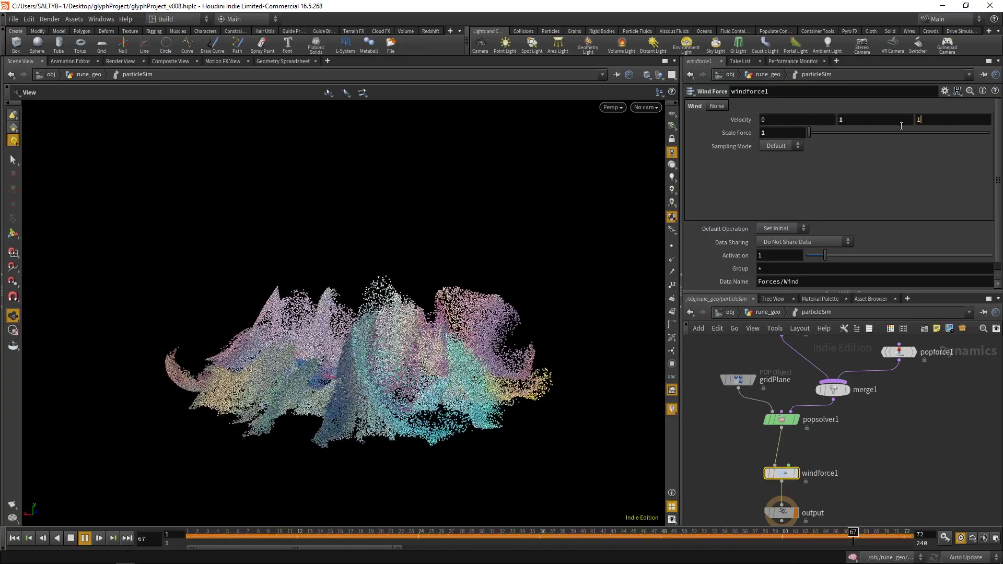
pyautogui.moveTo(929, 121); pyautogui.dragTo(837, 142)
pyautogui.write('0')
pyautogui.press('Return')
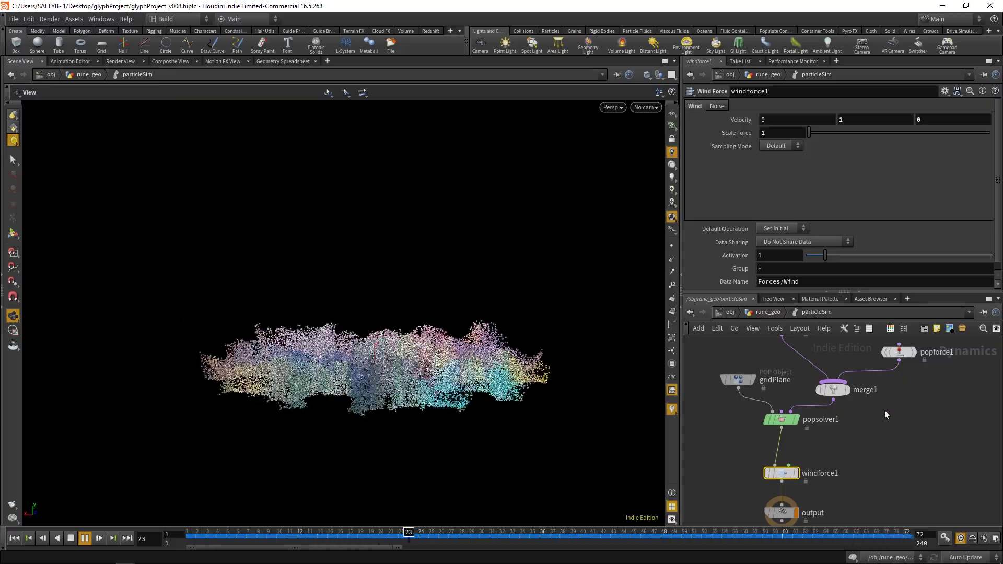
# Step: Give the popforce1 node a noise amplitude of 1 and a swirl size of 1.79
pyautogui.moveTo(932, 384); pyautogui.dragTo(913, 418, button='middle')
pyautogui.click(880, 387)
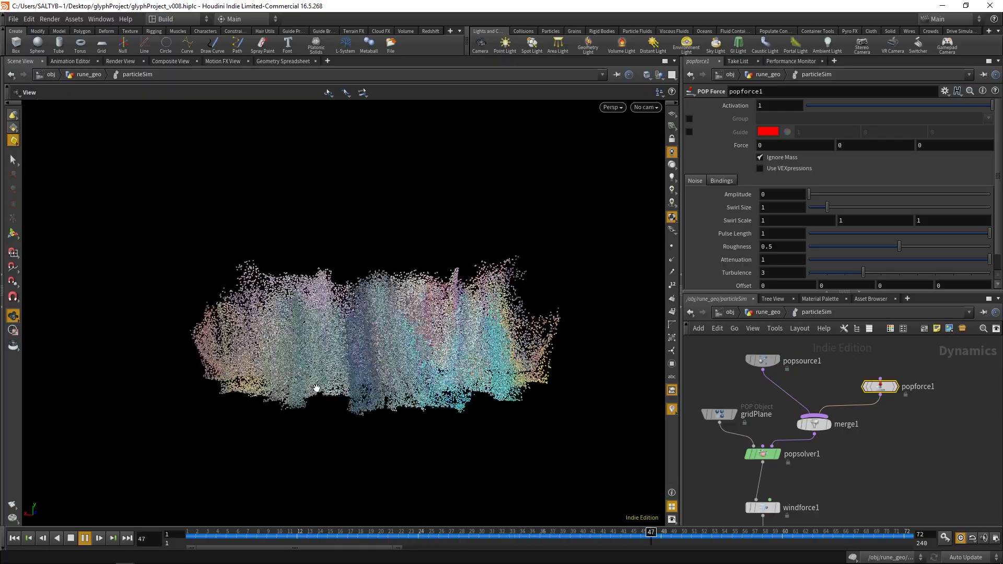
pyautogui.click(777, 194)
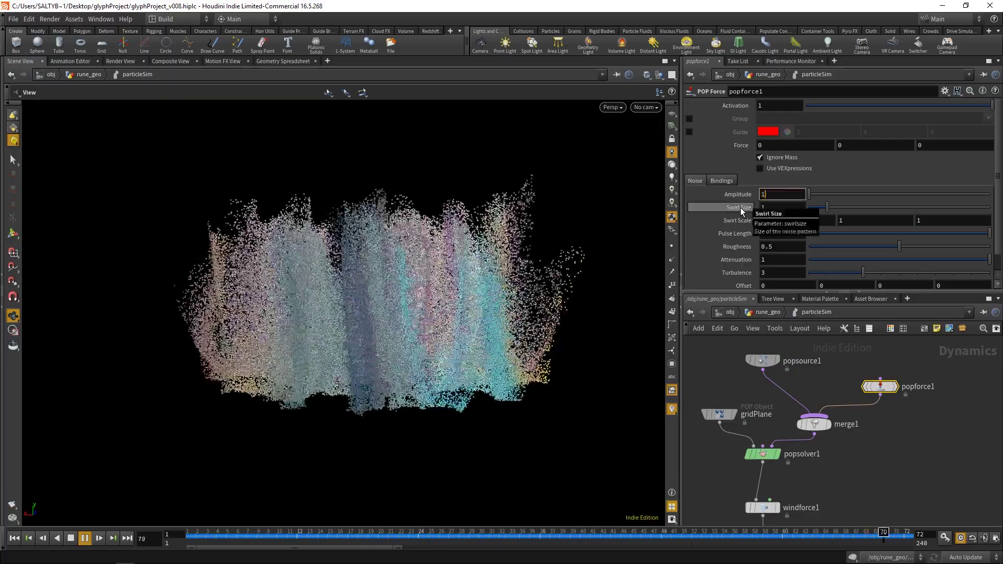
pyautogui.write('1')
pyautogui.press('Return')
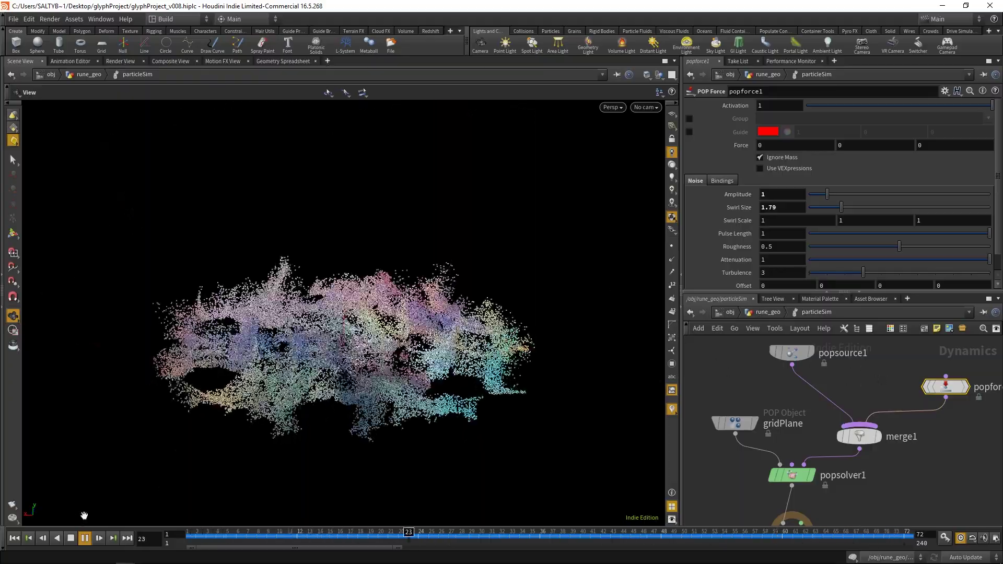
# Step: Stop playback, return to frame 1 and select the popsource1 node to show its birth parameters
pyautogui.click(71, 539)
pyautogui.click(17, 540)
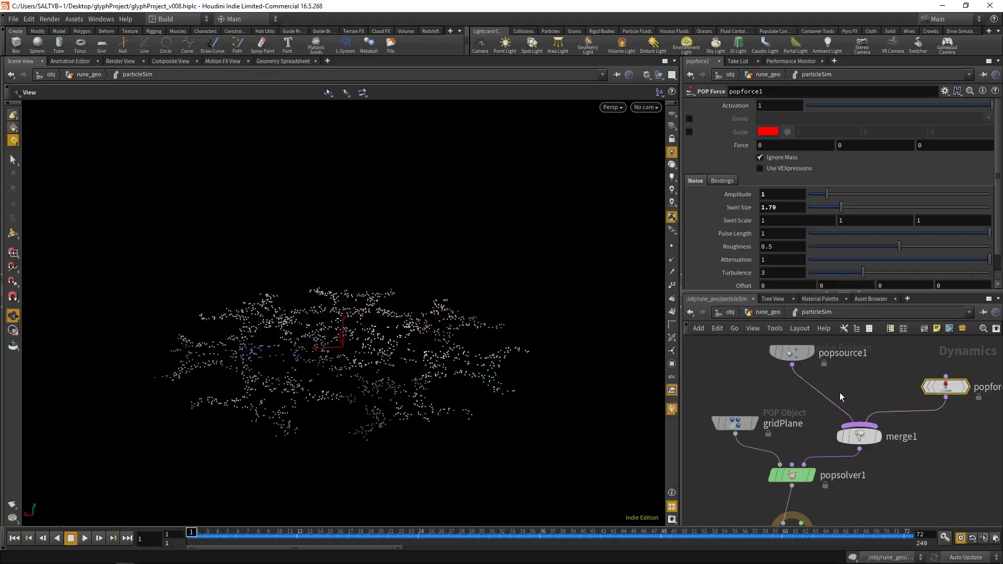
pyautogui.moveTo(829, 396); pyautogui.dragTo(849, 416, button='middle')
pyautogui.moveTo(817, 360); pyautogui.dragTo(819, 361)
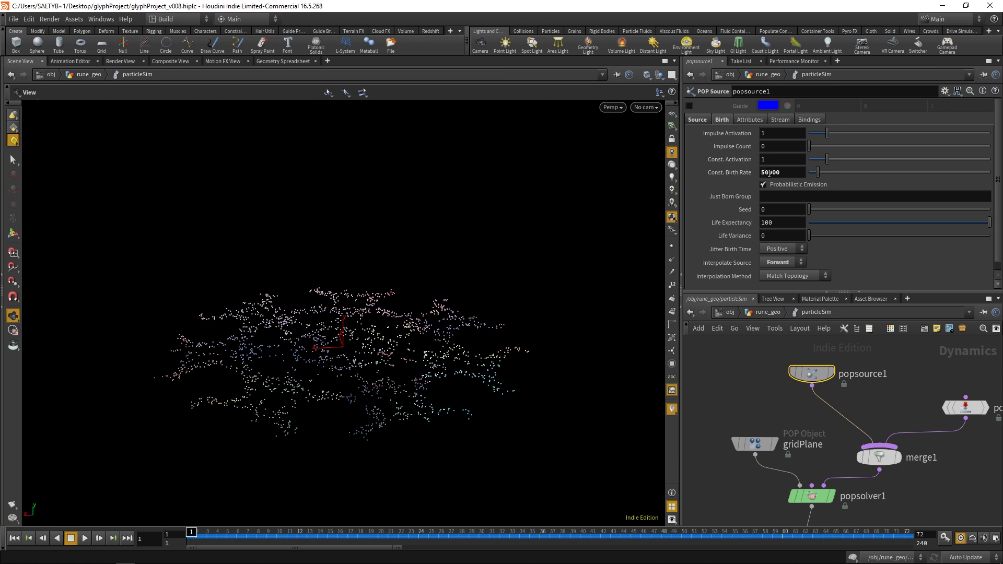
# Step: Check the project's frame rate, then examine the gridPlane particle count at frame 24 in the geometry spreadsheet
pyautogui.click(988, 539)
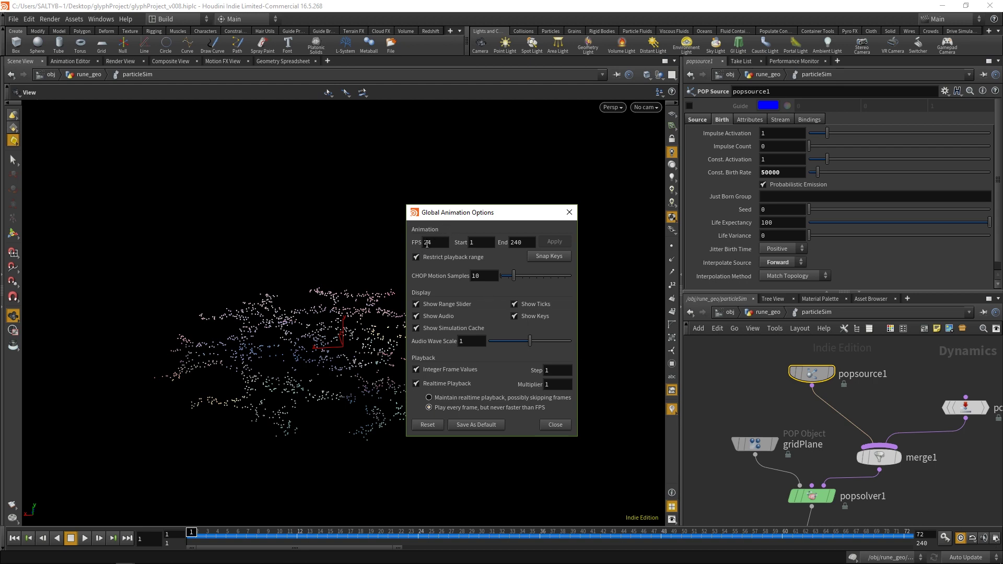
pyautogui.click(569, 212)
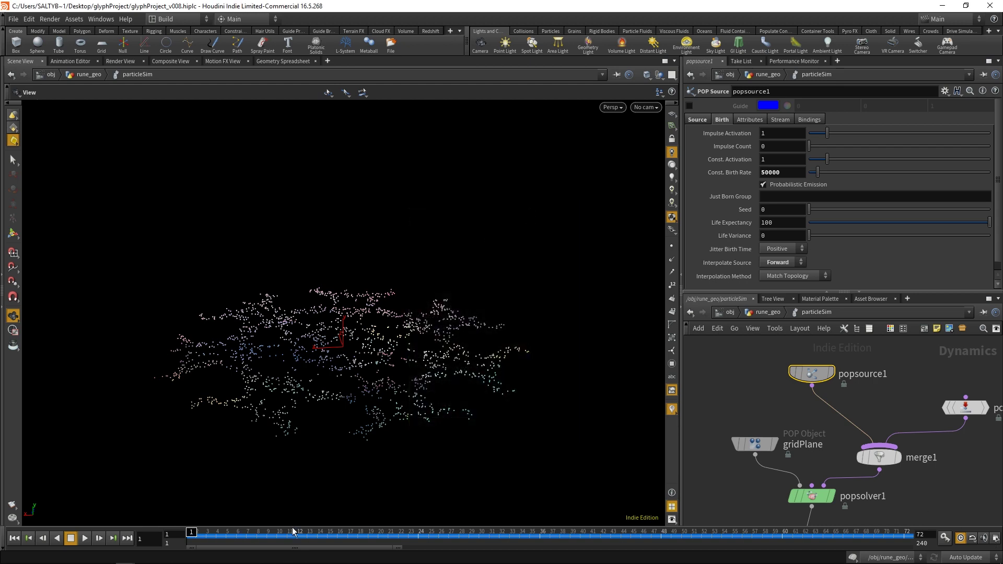
pyautogui.click(418, 538)
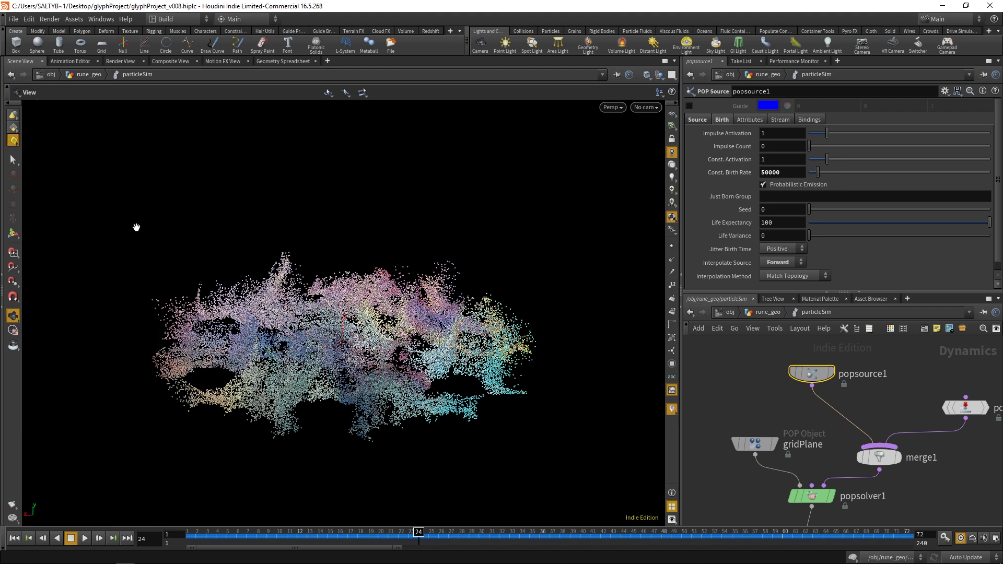
pyautogui.click(273, 62)
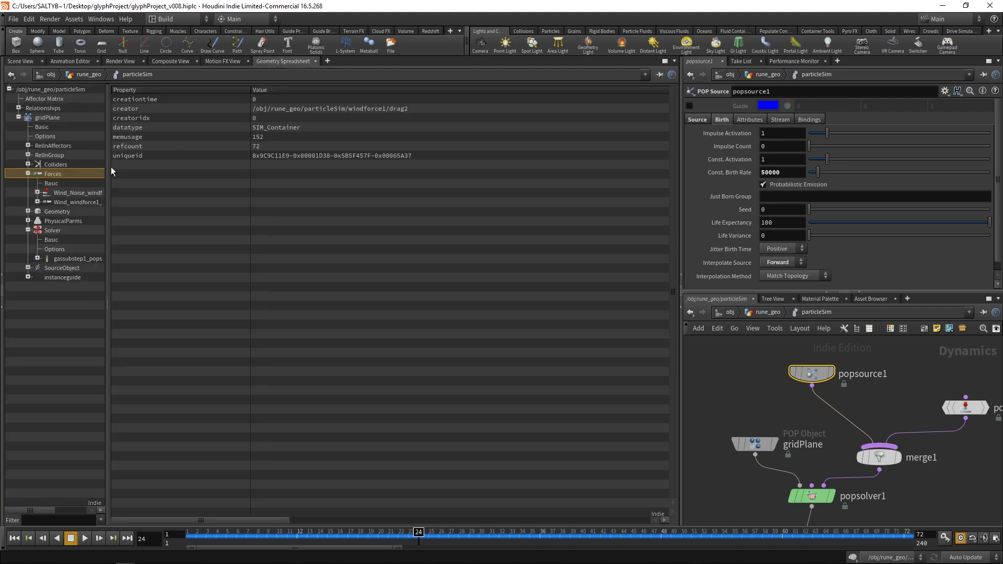
pyautogui.click(116, 209)
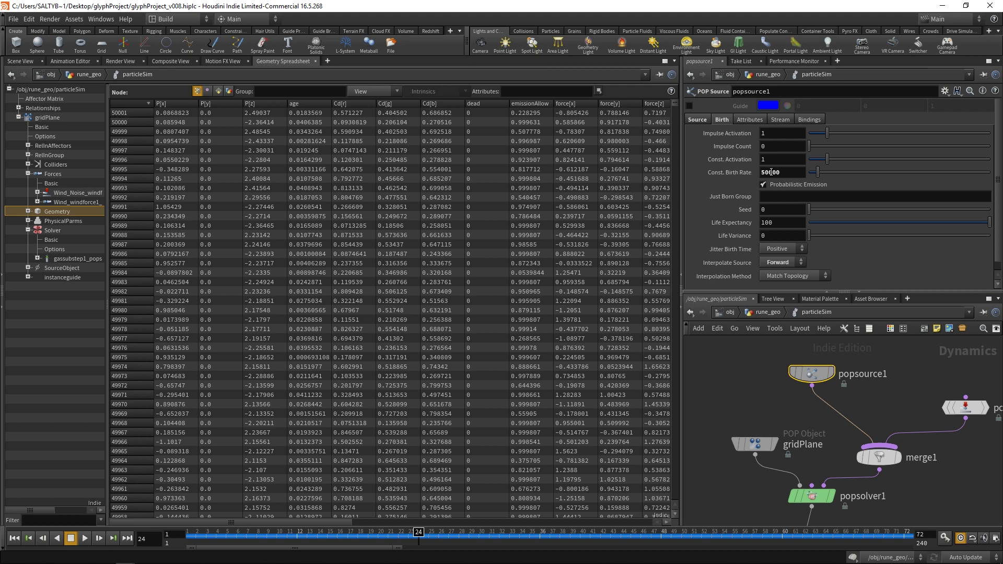
pyautogui.click(19, 61)
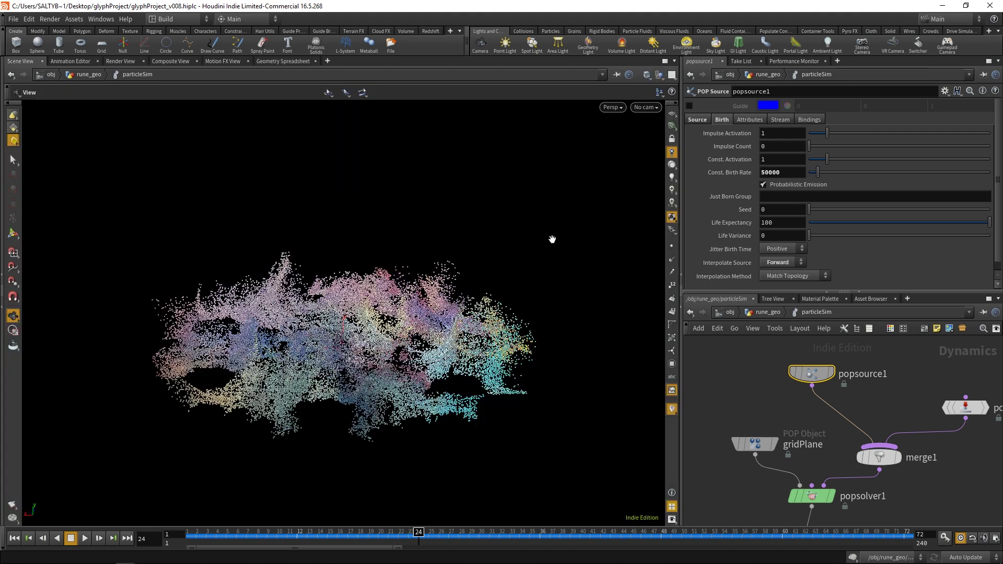
# Step: Set popsource1's Const. Birth Rate to 0 and Impulse Count to 50000, returning to frame 1
pyautogui.moveTo(782, 173); pyautogui.dragTo(713, 171)
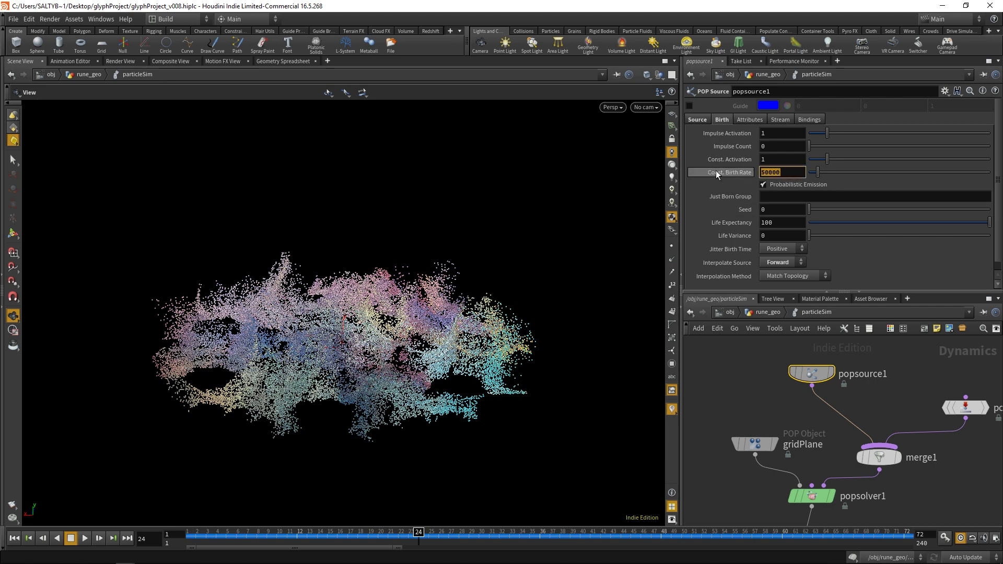
pyautogui.write('0')
pyautogui.moveTo(783, 147); pyautogui.dragTo(700, 147)
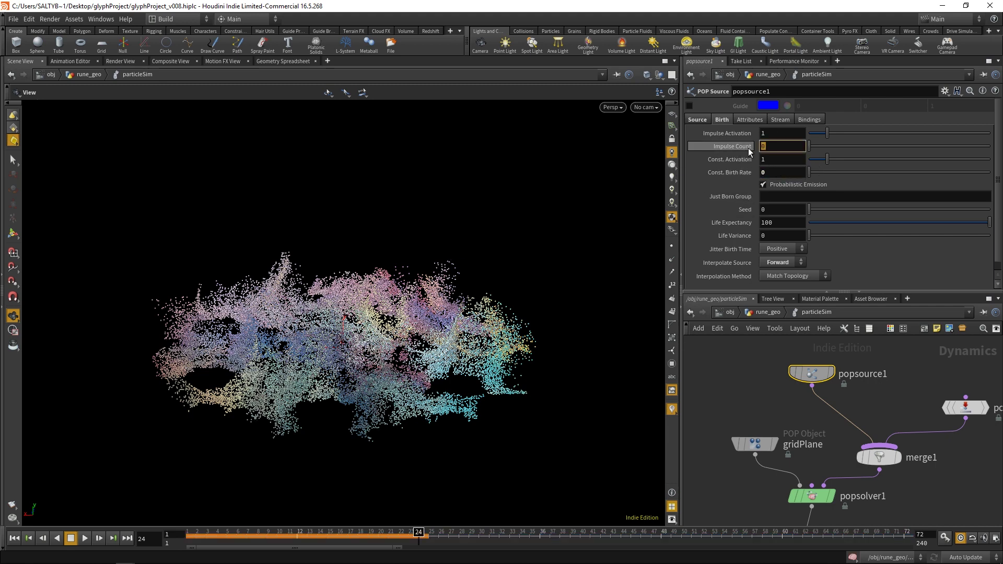
pyautogui.click(14, 539)
pyautogui.click(781, 150)
pyautogui.write('50')
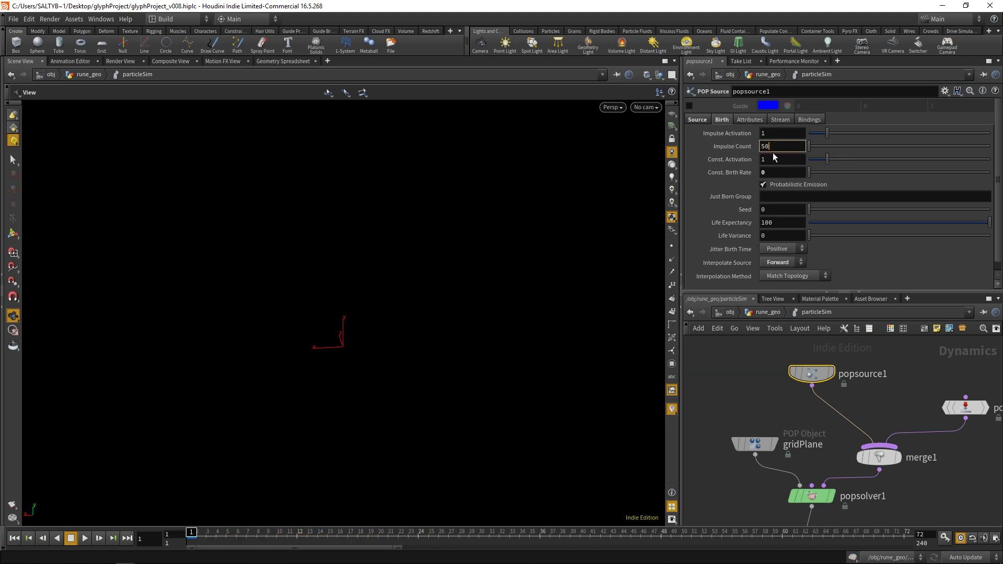
pyautogui.write('000')
pyautogui.press('Return')
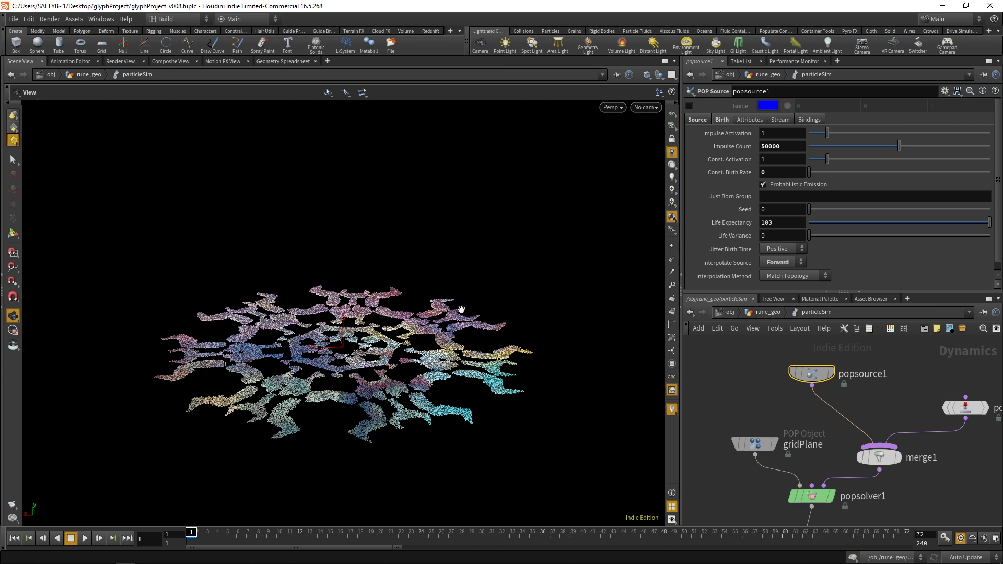
# Step: Examine the particle count in the geometry spreadsheet while advancing a few frames, then return to frame 1 and the scene view
pyautogui.moveTo(736, 403); pyautogui.dragTo(746, 377, button='middle')
pyautogui.moveTo(749, 460); pyautogui.dragTo(764, 450, button='middle')
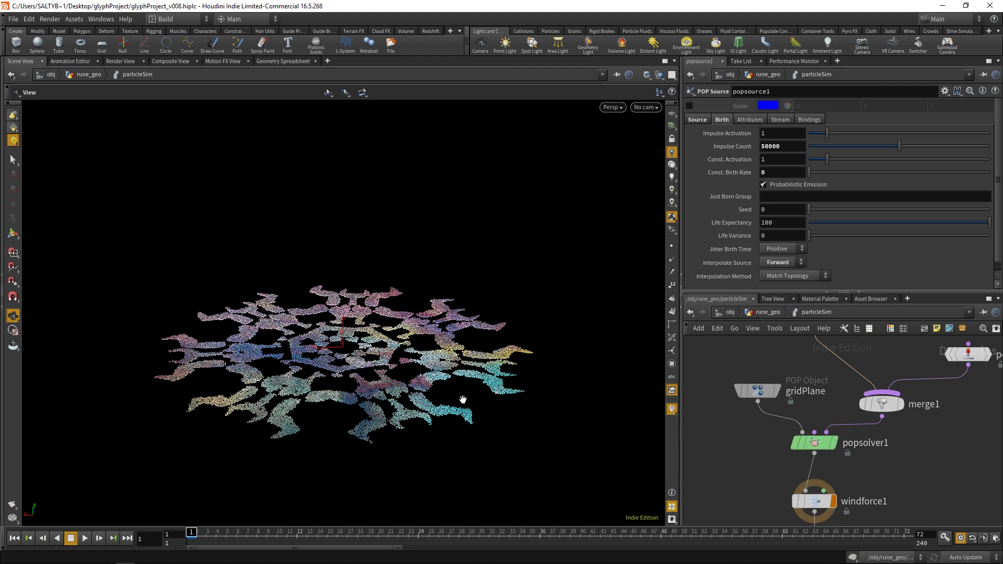
pyautogui.click(285, 62)
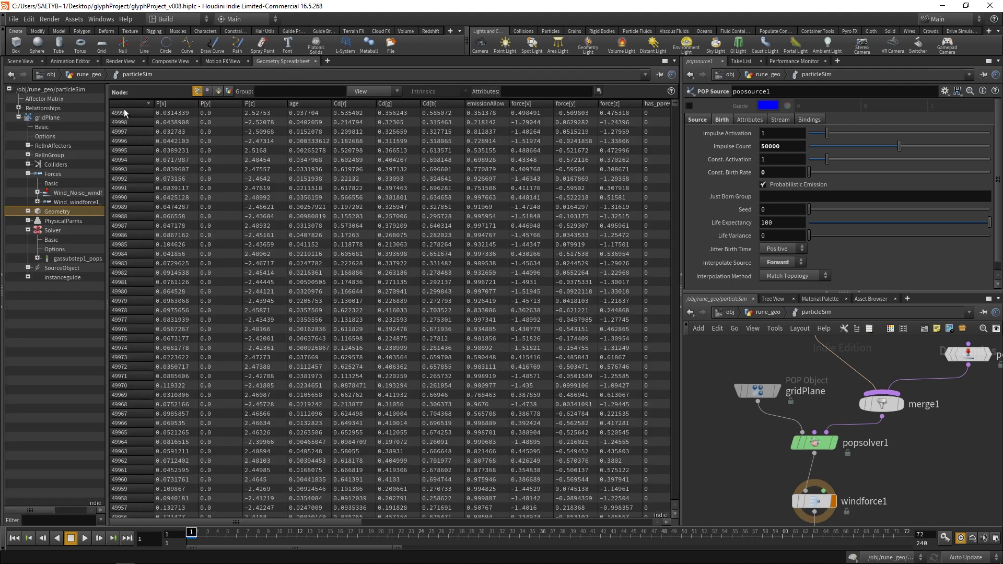
pyautogui.press('Right')
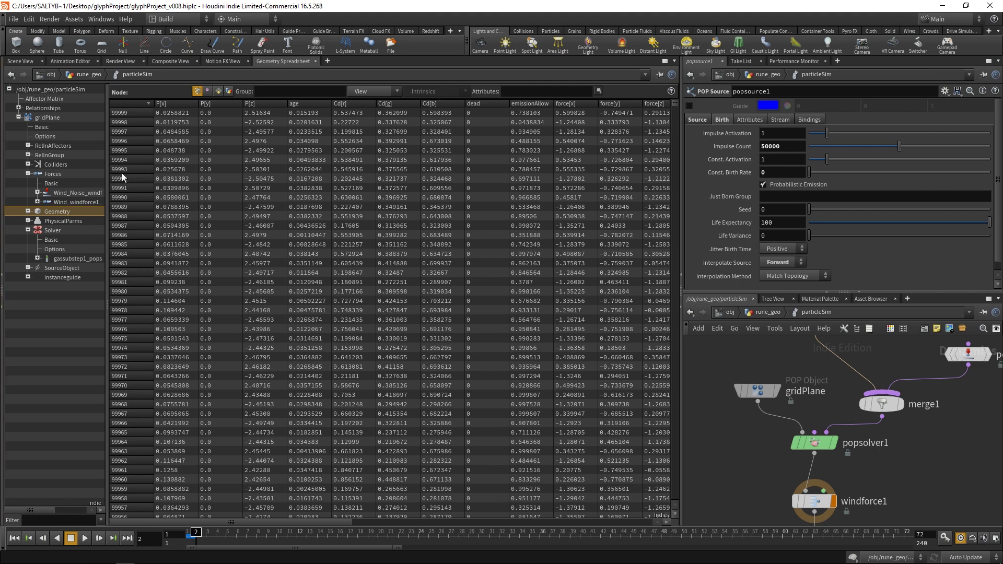
pyautogui.press('Right')
pyautogui.press('Right')
pyautogui.hotkey('ctrl', 'Left')
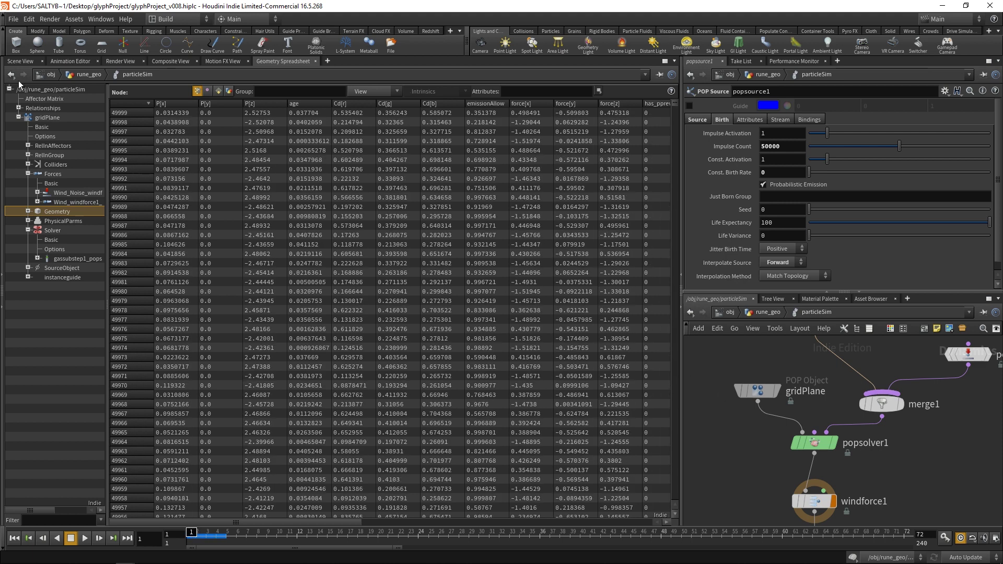
pyautogui.click(22, 61)
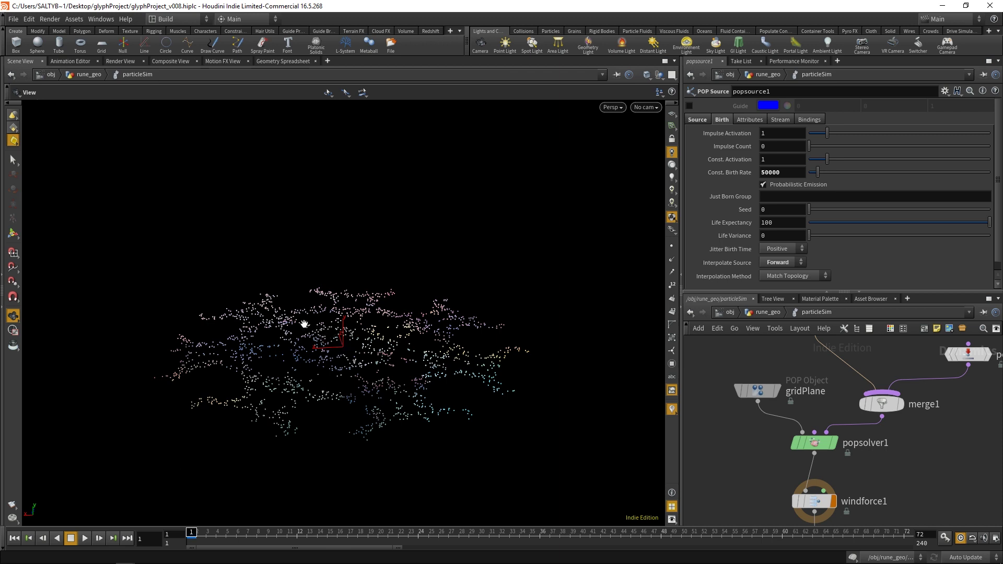
# Step: Keyframe popsource1's Const. Activation at 1 on frame 1 and at 0 on frame 24
pyautogui.keyDown('alt'); pyautogui.click(726, 160); pyautogui.keyUp('alt')
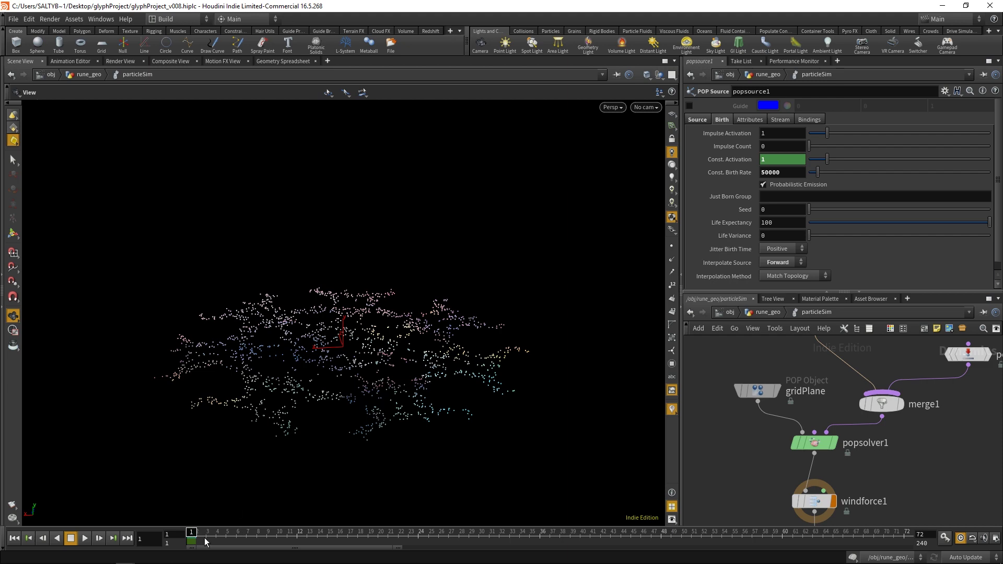
pyautogui.moveTo(191, 532); pyautogui.dragTo(422, 513)
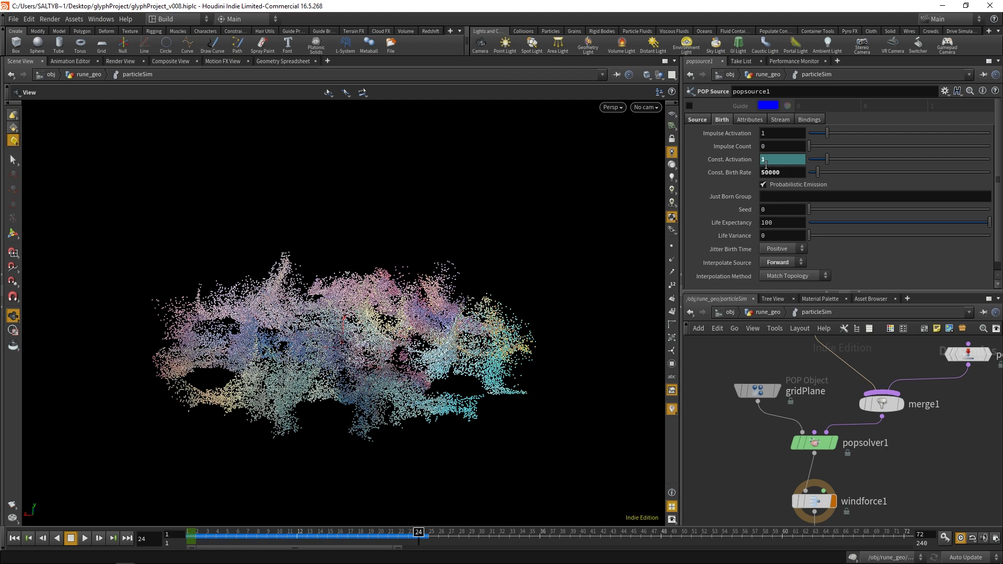
pyautogui.press('BackSpace')
pyautogui.write('0')
pyautogui.press('Return')
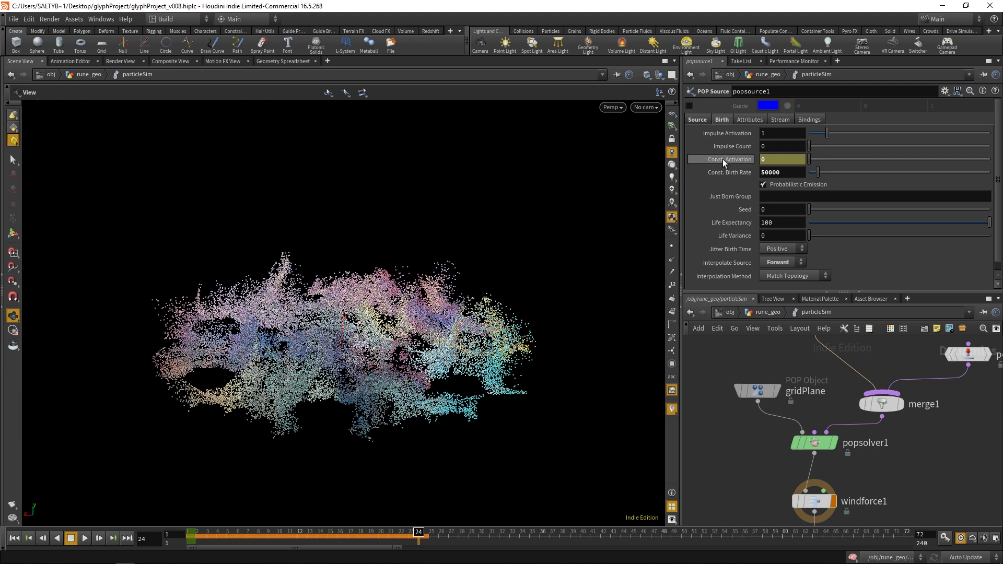
pyautogui.keyDown('alt'); pyautogui.click(723, 159); pyautogui.keyUp('alt')
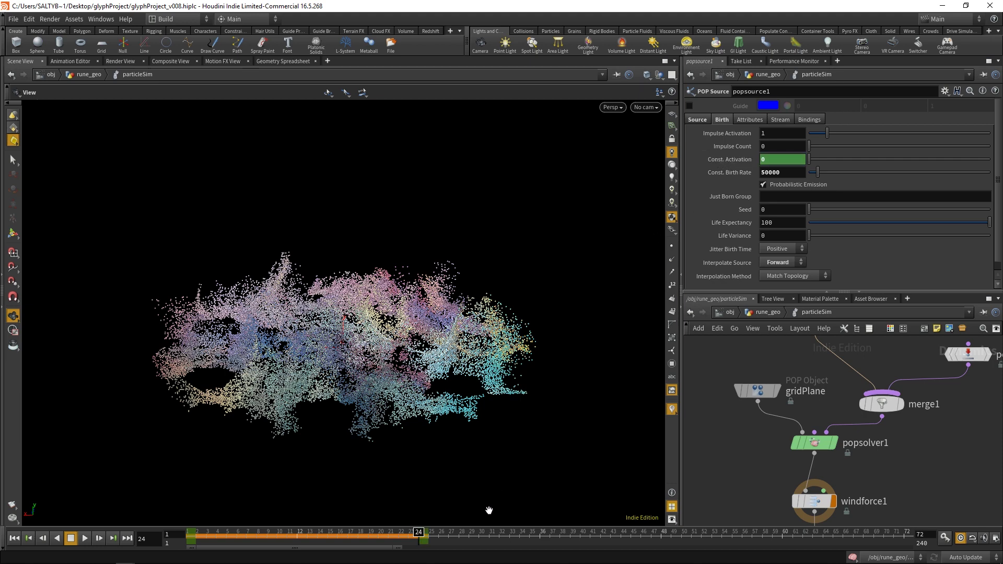
# Step: Play the simulation from the start to check the keyframed emission, then stop it
pyautogui.moveTo(439, 560)
pyautogui.moveTo(207, 537); pyautogui.dragTo(134, 542)
pyautogui.click(85, 536)
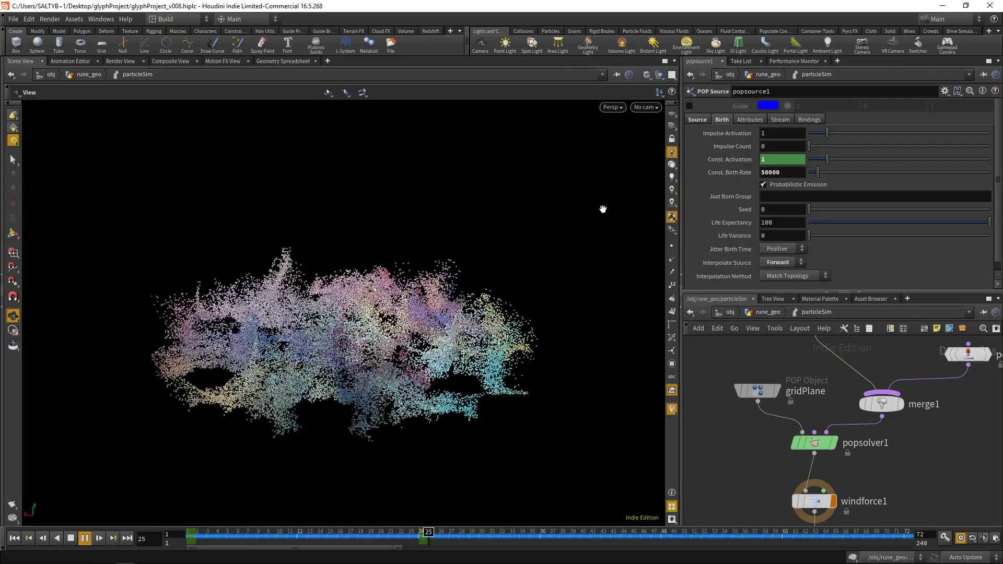
pyautogui.click(72, 539)
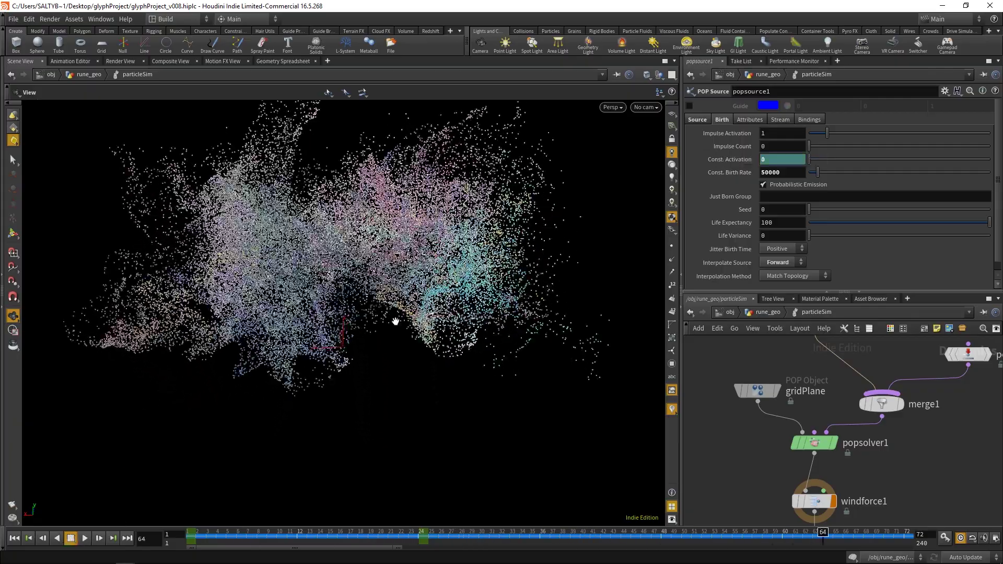
# Step: Delete the keyframes on Const. Activation, return to frame 1 and set the value back to 1
pyautogui.rightClick(742, 158)
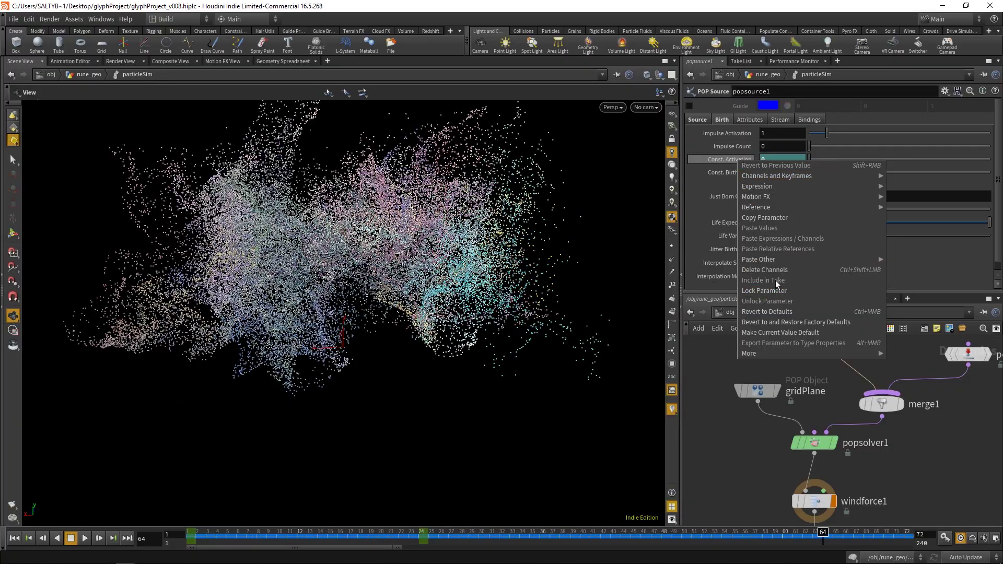
pyautogui.click(777, 270)
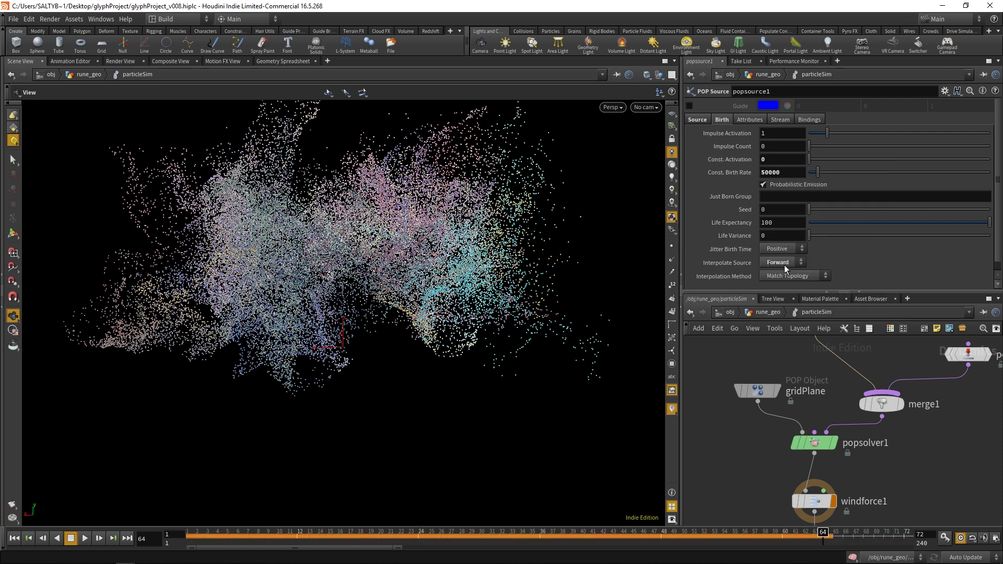
pyautogui.click(194, 537)
pyautogui.write('1')
pyautogui.press('Return')
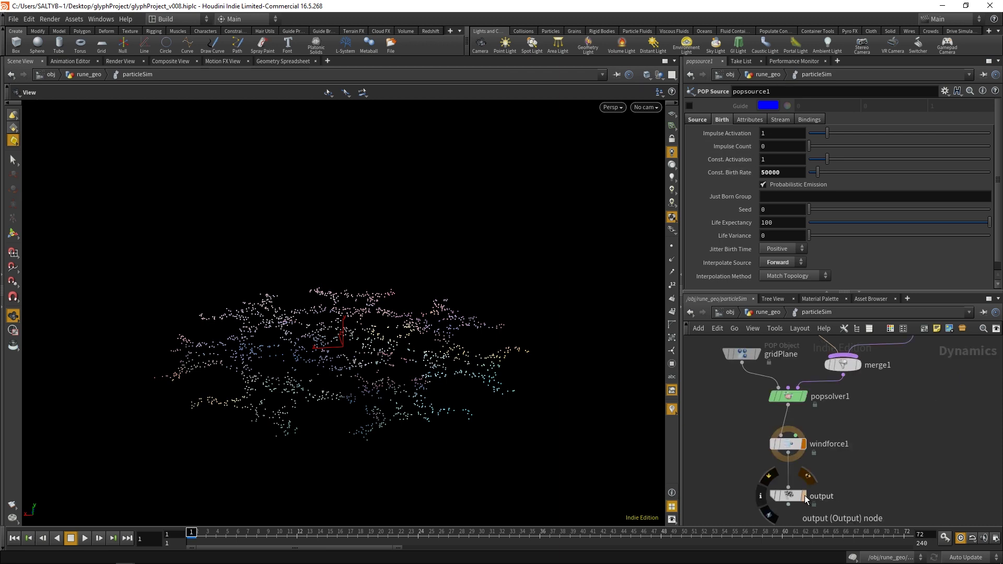
# Step: Display the output node and, with the simulation playing, set popsource1's Life Expectancy to 1
pyautogui.click(805, 495)
pyautogui.click(85, 538)
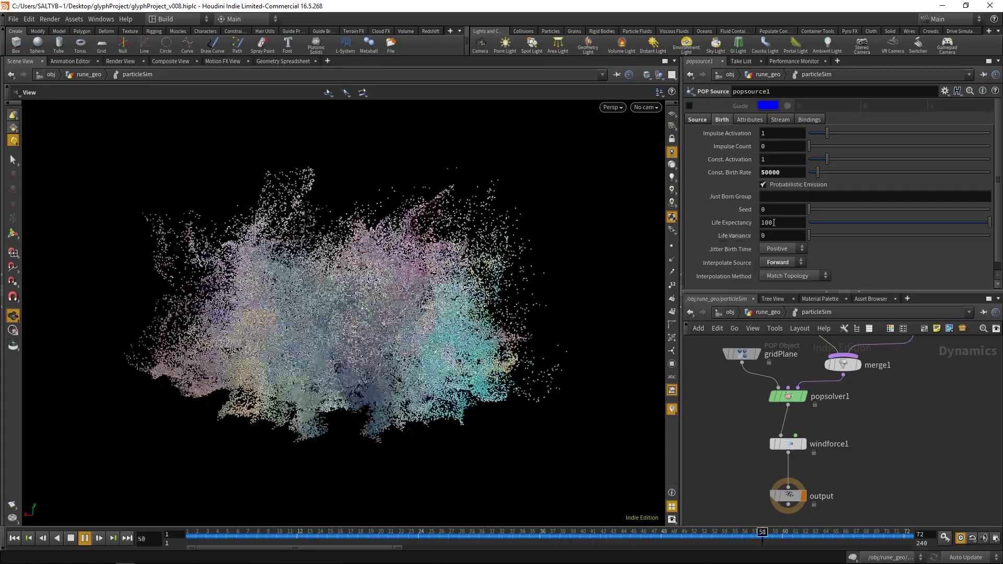
pyautogui.moveTo(782, 221); pyautogui.dragTo(707, 225)
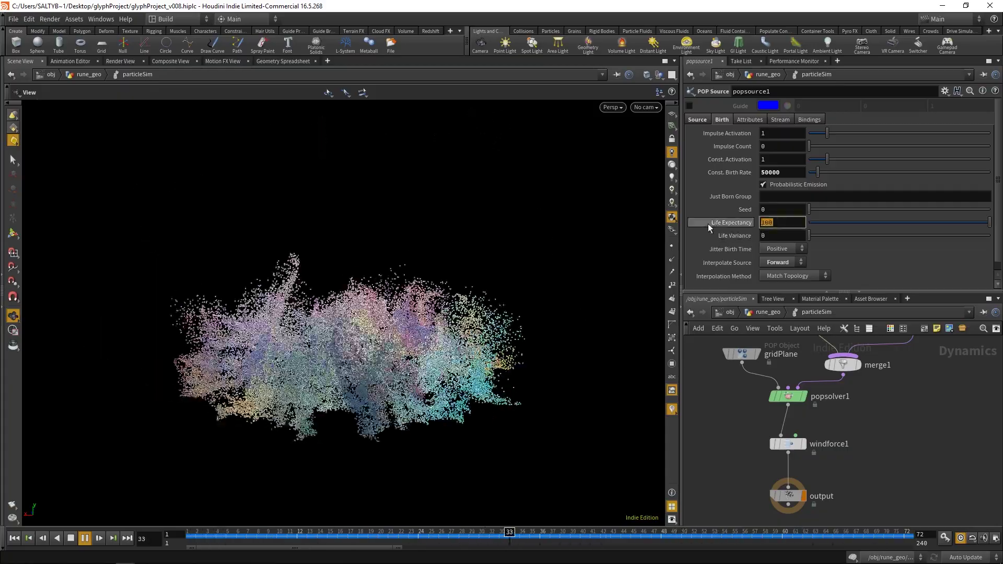
pyautogui.write('1')
pyautogui.press('Return')
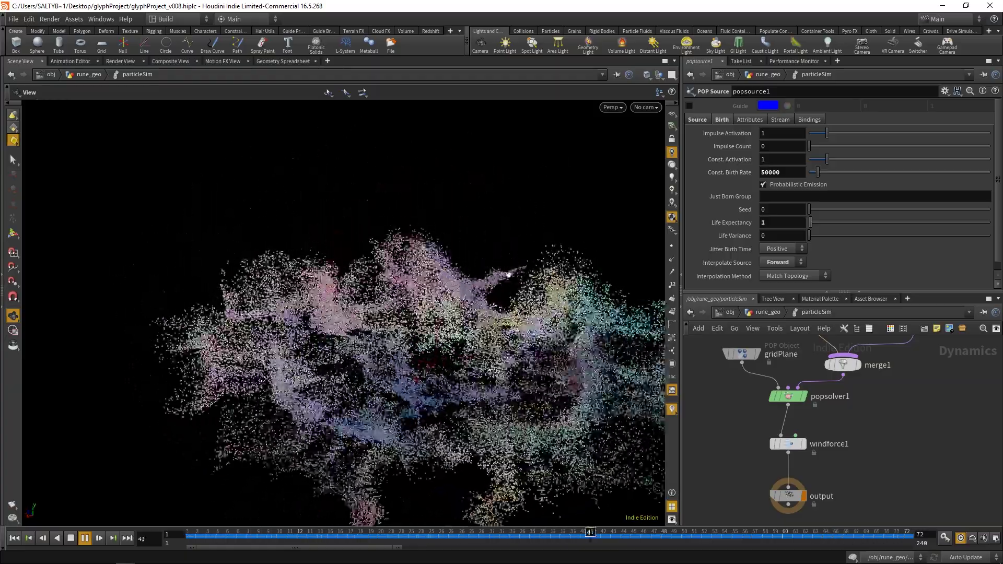
# Step: Inspect the playing particles from several angles and set popsource1's Life Variance to 0.5
pyautogui.moveTo(417, 341); pyautogui.dragTo(351, 374)
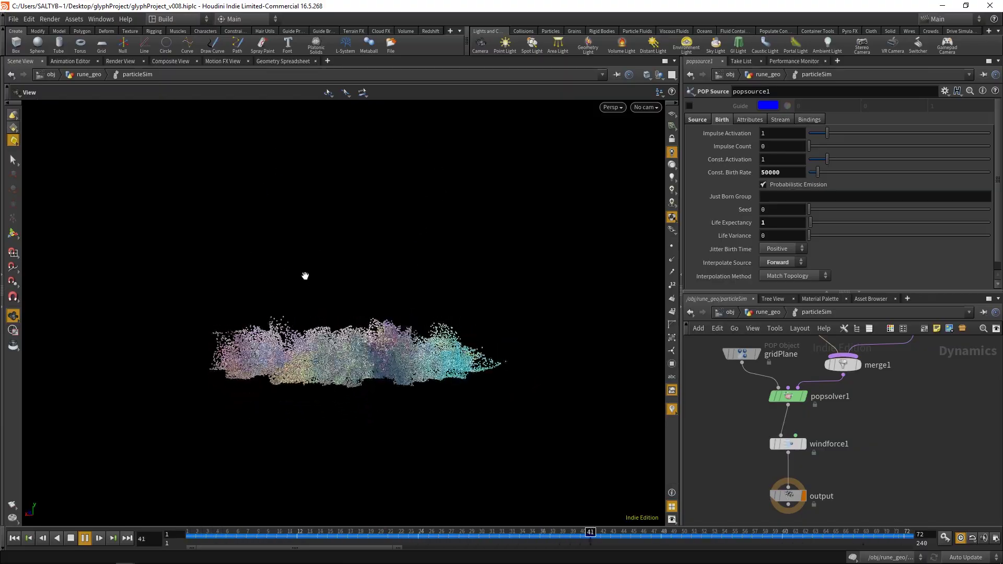
pyautogui.moveTo(448, 347); pyautogui.dragTo(340, 376)
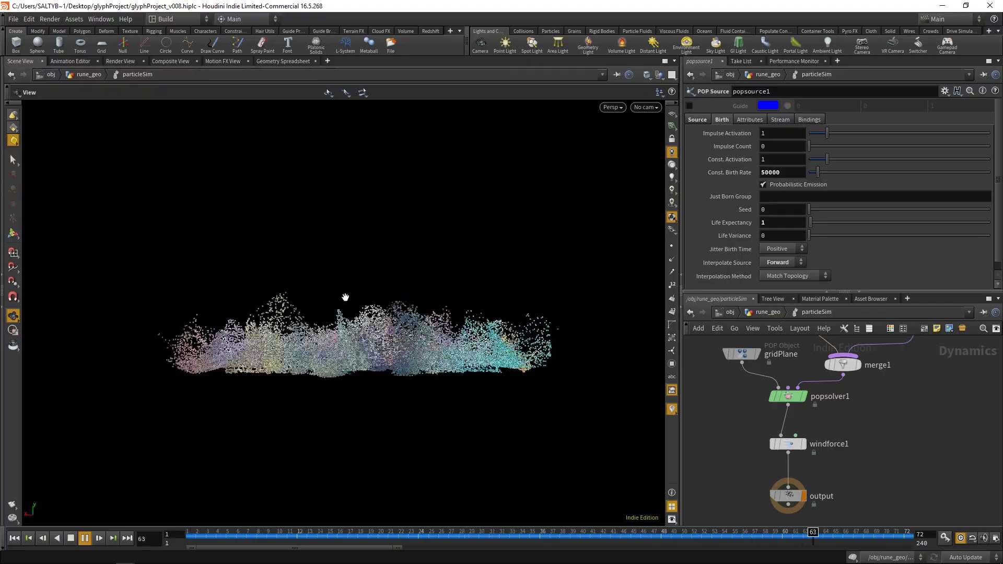
pyautogui.moveTo(351, 331); pyautogui.dragTo(405, 264)
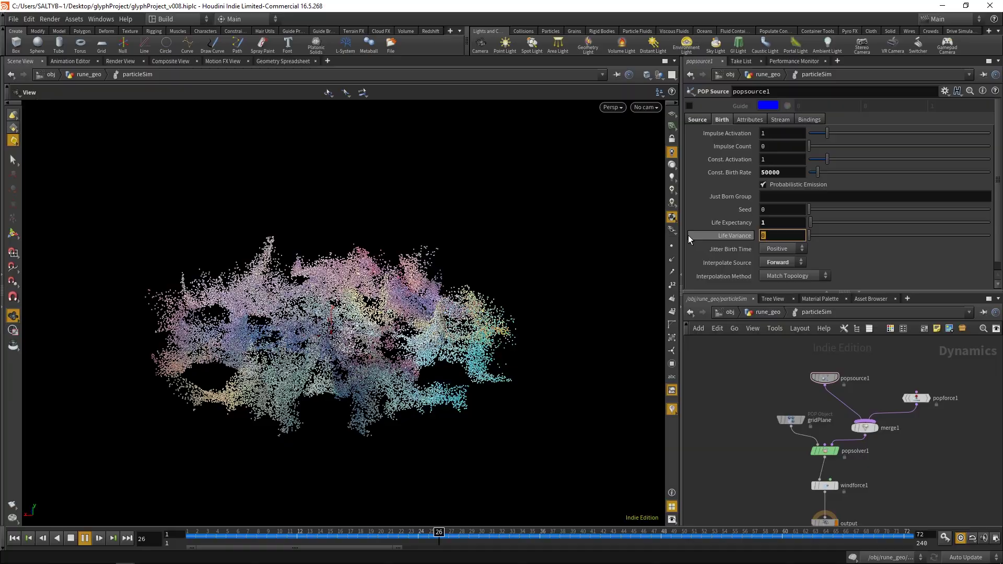
pyautogui.write('.5')
pyautogui.press('Return')
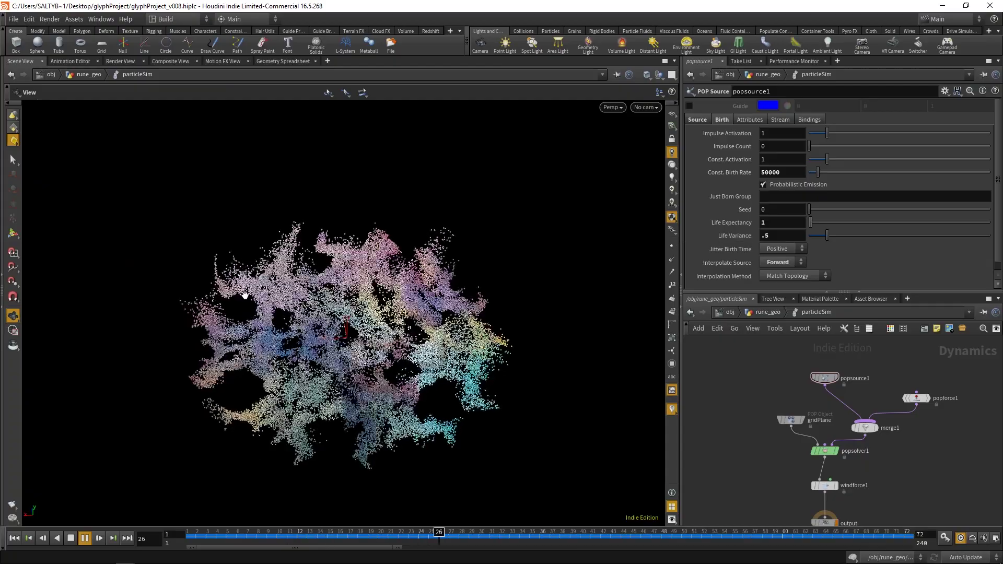
# Step: Pause and resume playback, and set popsource1's Life Expectancy to 0.25 and Life Variance to 0.1
pyautogui.click(84, 538)
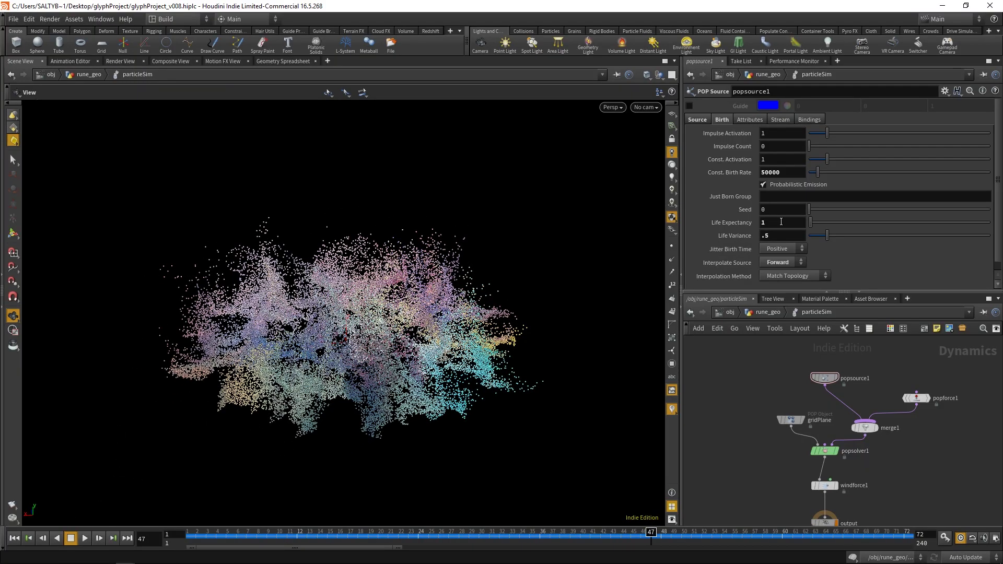
pyautogui.click(86, 538)
pyautogui.click(793, 224)
pyautogui.write('.25')
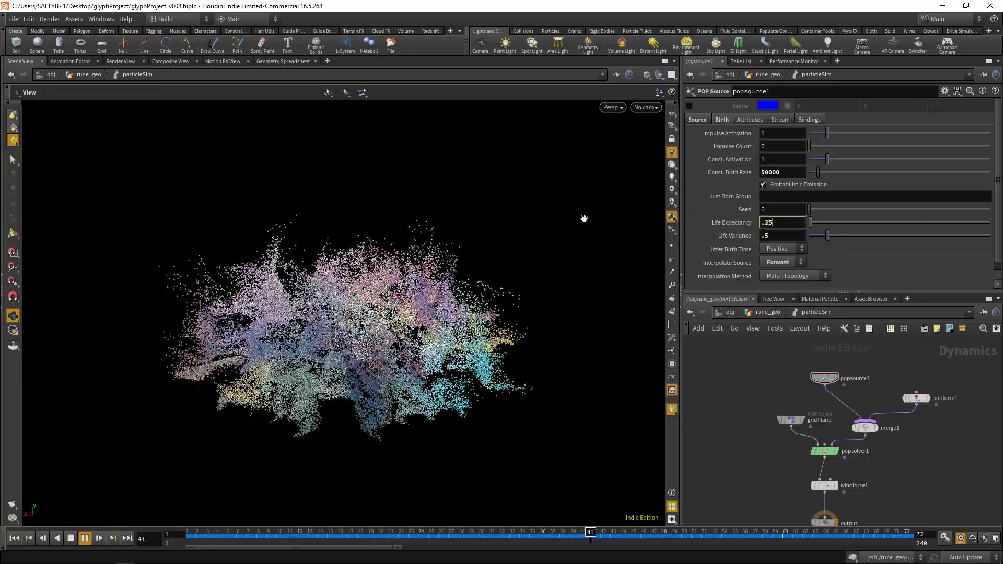
pyautogui.press('Tab')
pyautogui.write('.1')
pyautogui.press('Return')
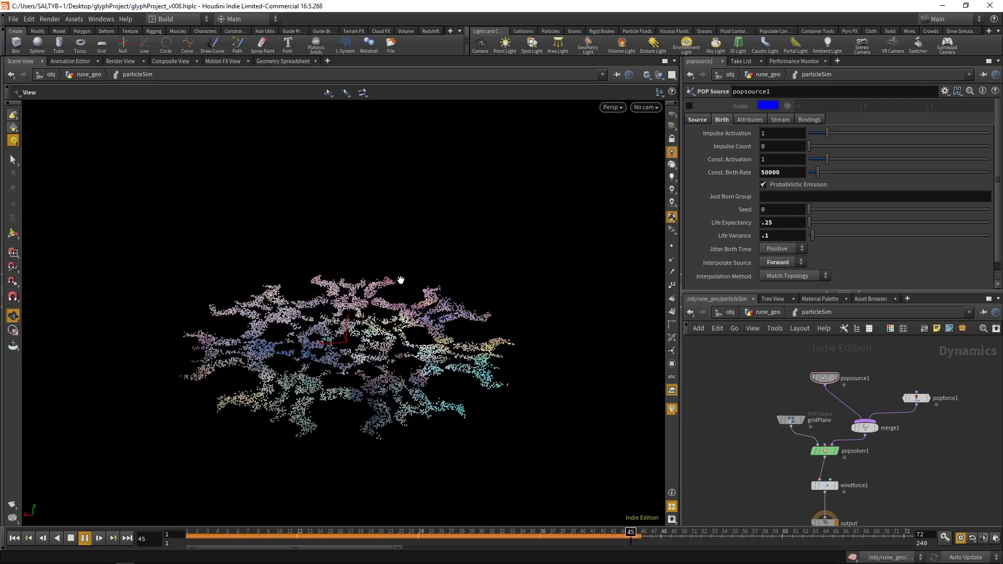
# Step: Check the shorter-lived particles in the viewport and set popforce1's noise Amplitude to 2
pyautogui.moveTo(392, 303); pyautogui.dragTo(388, 352)
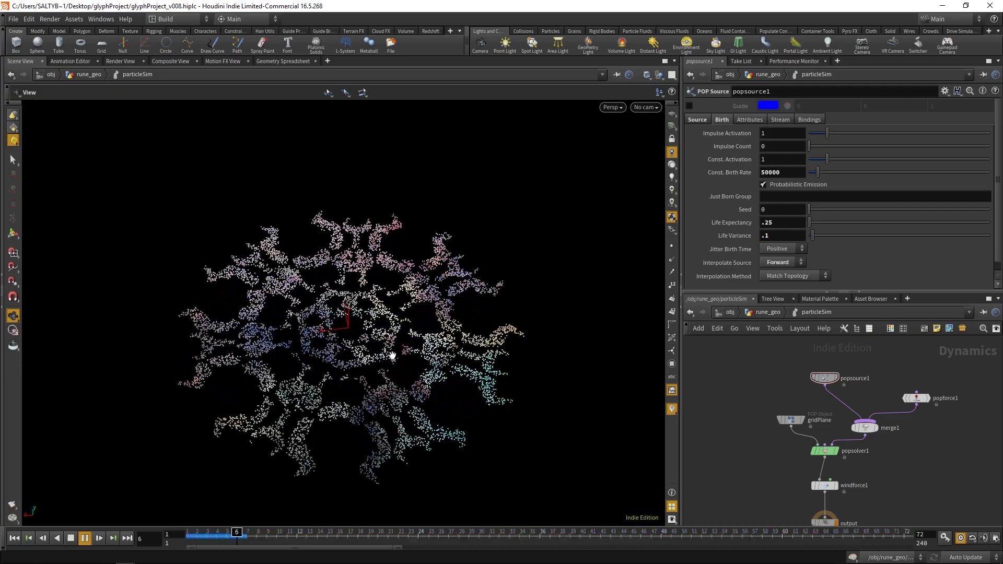
pyautogui.moveTo(381, 327); pyautogui.dragTo(401, 328, button='right')
pyautogui.moveTo(402, 328); pyautogui.dragTo(400, 303)
pyautogui.moveTo(401, 303)
pyautogui.mouseDown(button='right')
pyautogui.moveTo(381, 332)
pyautogui.moveTo(398, 322)
pyautogui.mouseUp(button='right')
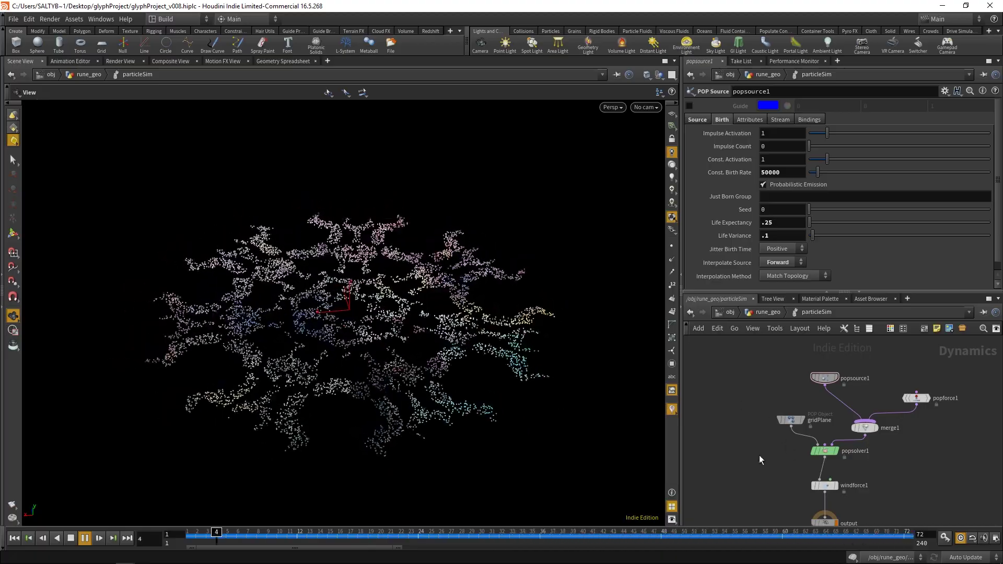
pyautogui.click(918, 397)
pyautogui.moveTo(776, 197); pyautogui.dragTo(689, 192)
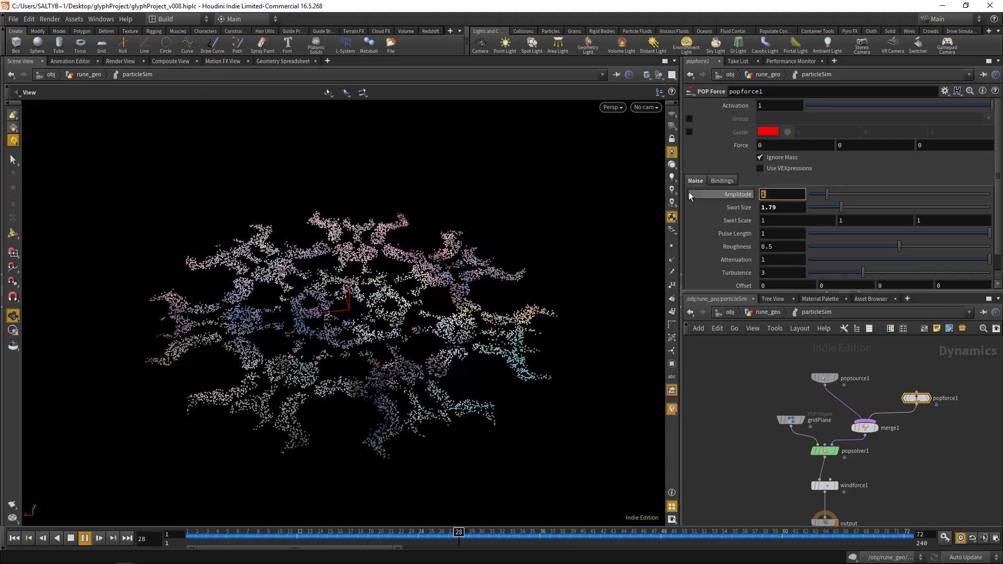
pyautogui.write('2')
pyautogui.press('Return')
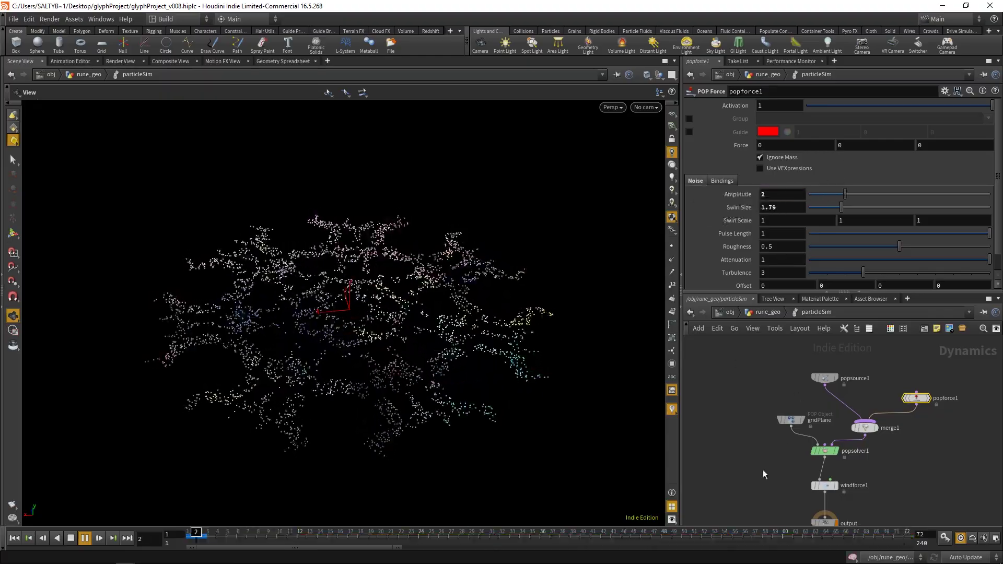
# Step: Set the Y component of windforce1's Velocity to 2
pyautogui.moveTo(771, 492); pyautogui.dragTo(760, 422, button='middle')
pyautogui.click(814, 415)
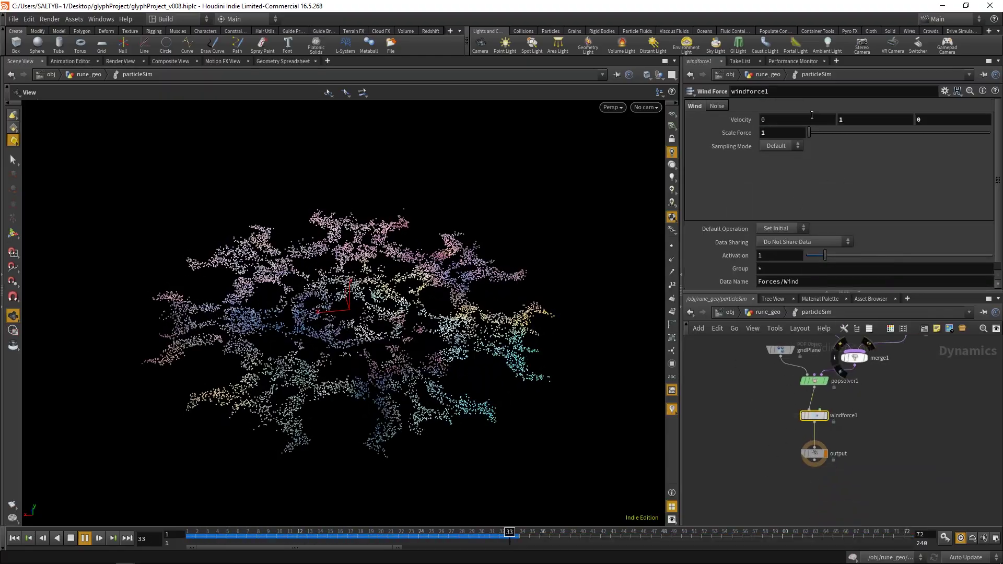
pyautogui.moveTo(854, 119); pyautogui.dragTo(826, 124)
pyautogui.write('2')
pyautogui.press('Return')
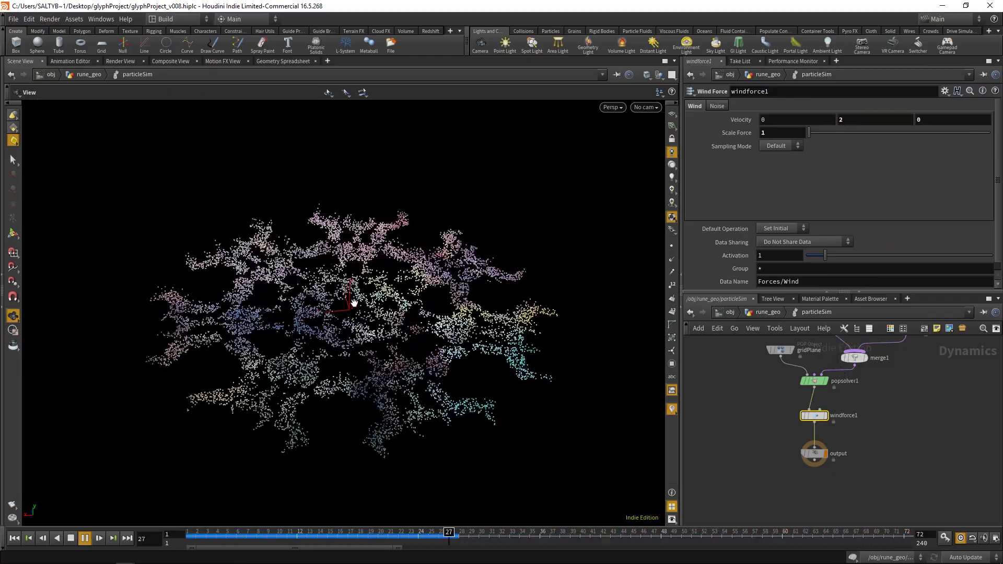